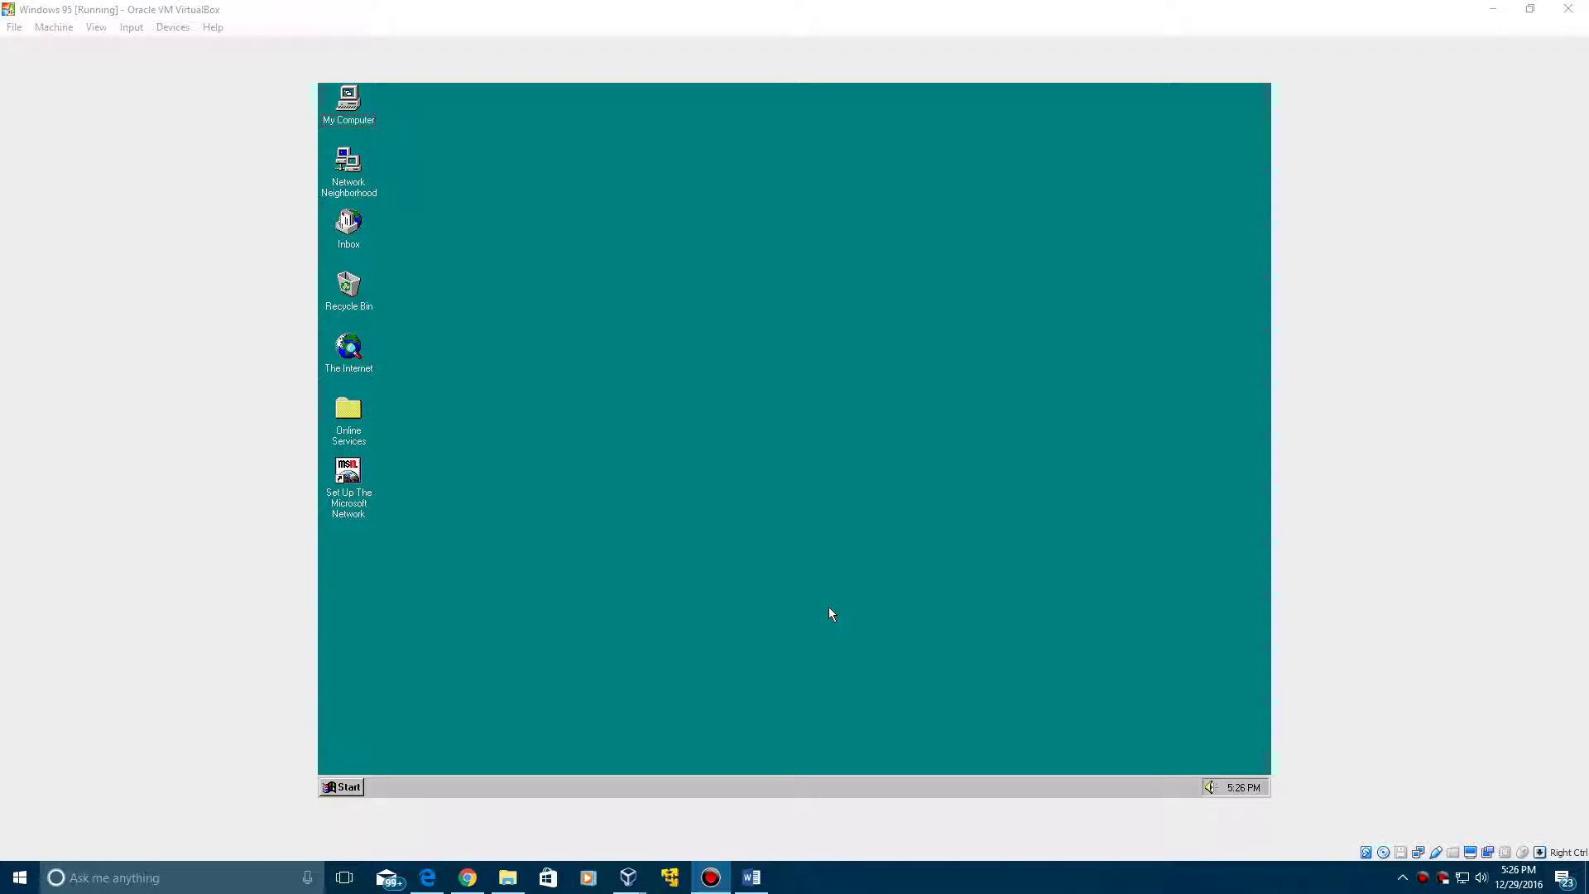
Put the running Windows 95 virtual machine into full-screen view
{"action": "key", "text": "alt+v"}
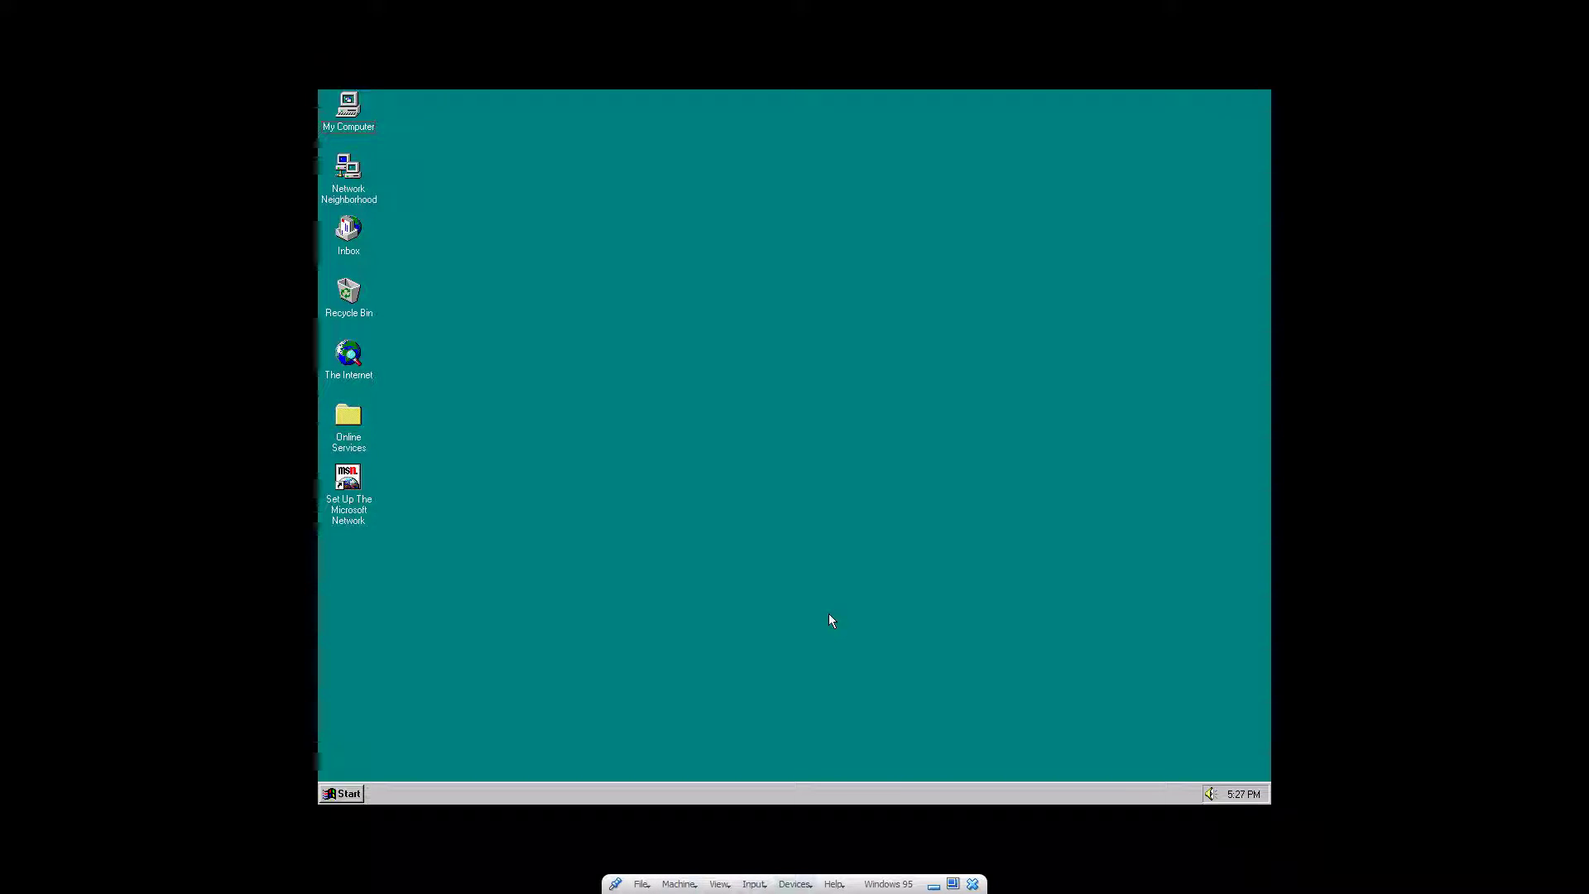
Open the optical drive's disk image chooser from the VM's Devices menu
{"action": "left_click", "coordinate": [795, 884]}
{"action": "mouse_move", "coordinate": [834, 720]}
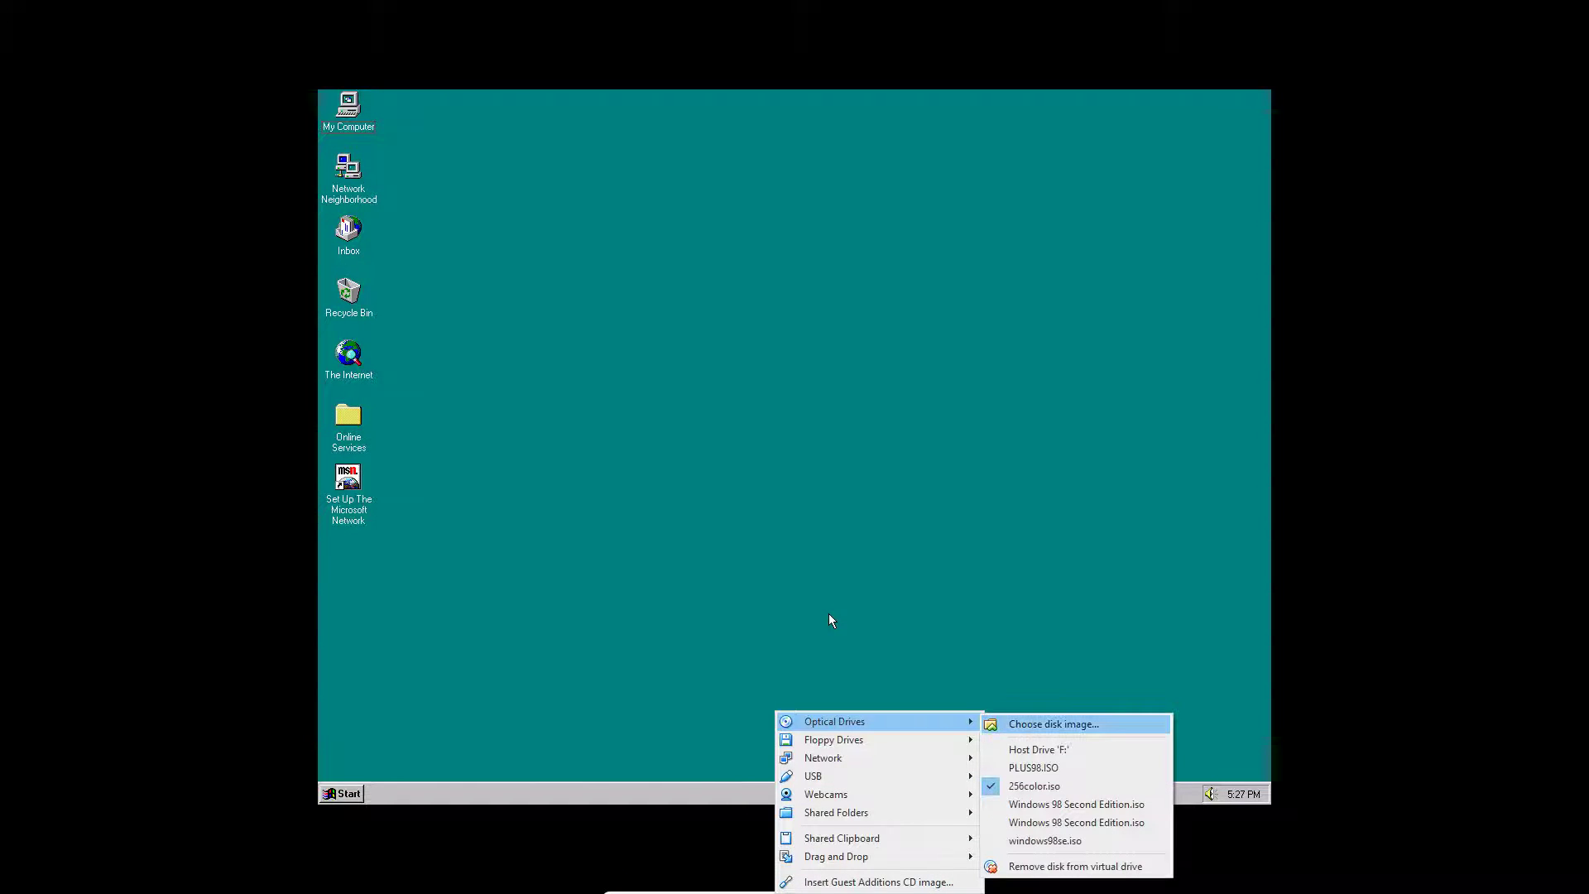
{"action": "key", "text": "Return"}
Browse to Windows 95 > Microsoft Plus! for Windows 95 and mount the Plus! disc image
{"action": "key", "text": "alt+Up"}
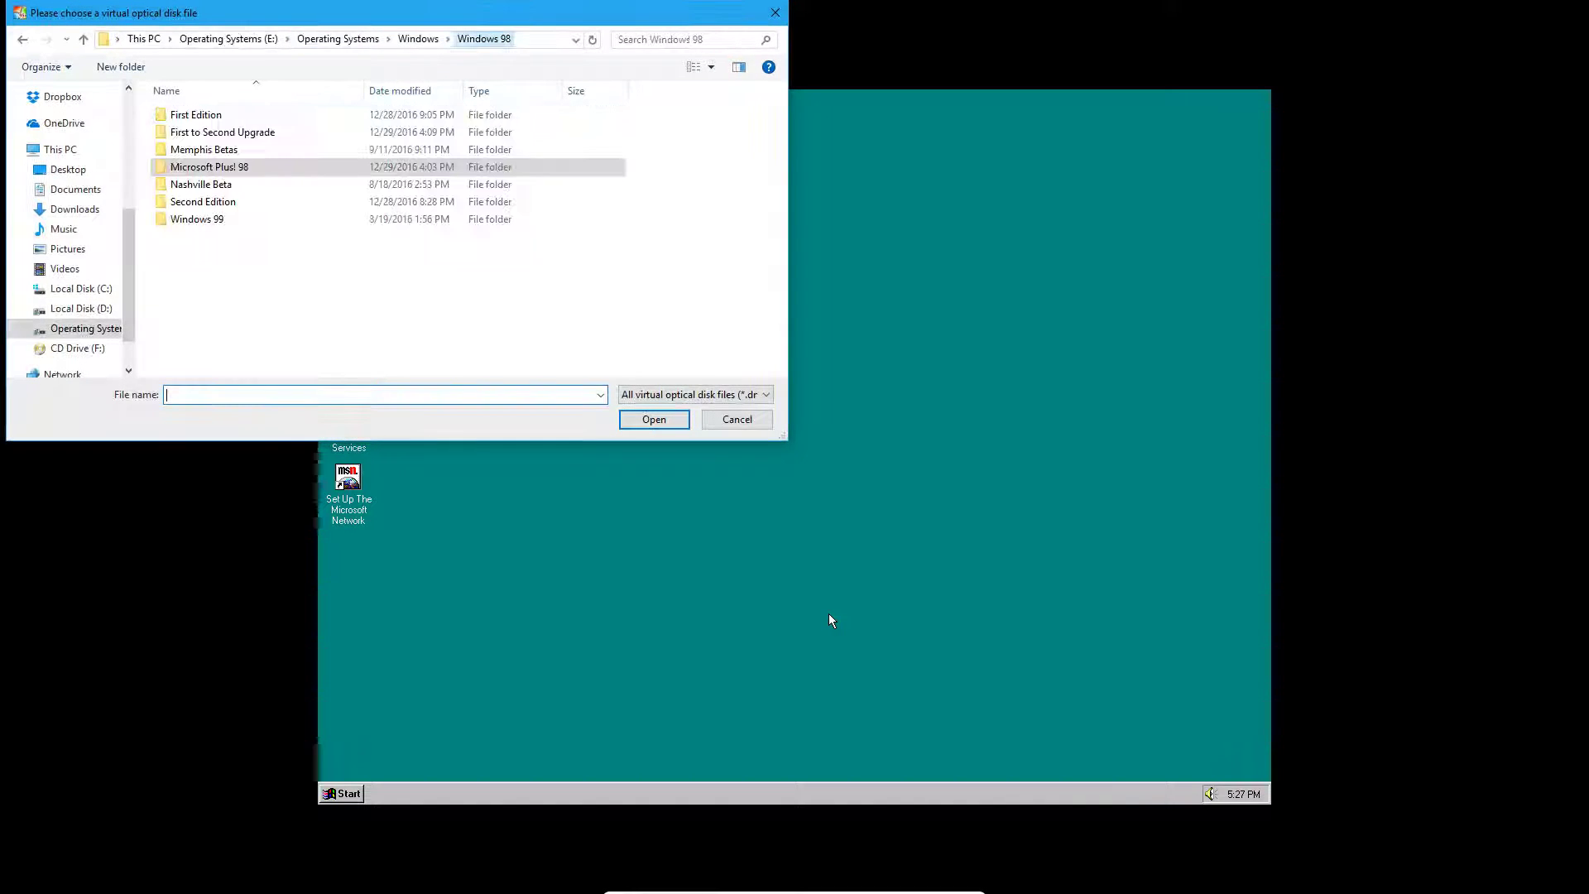
{"action": "key", "text": "alt+Up"}
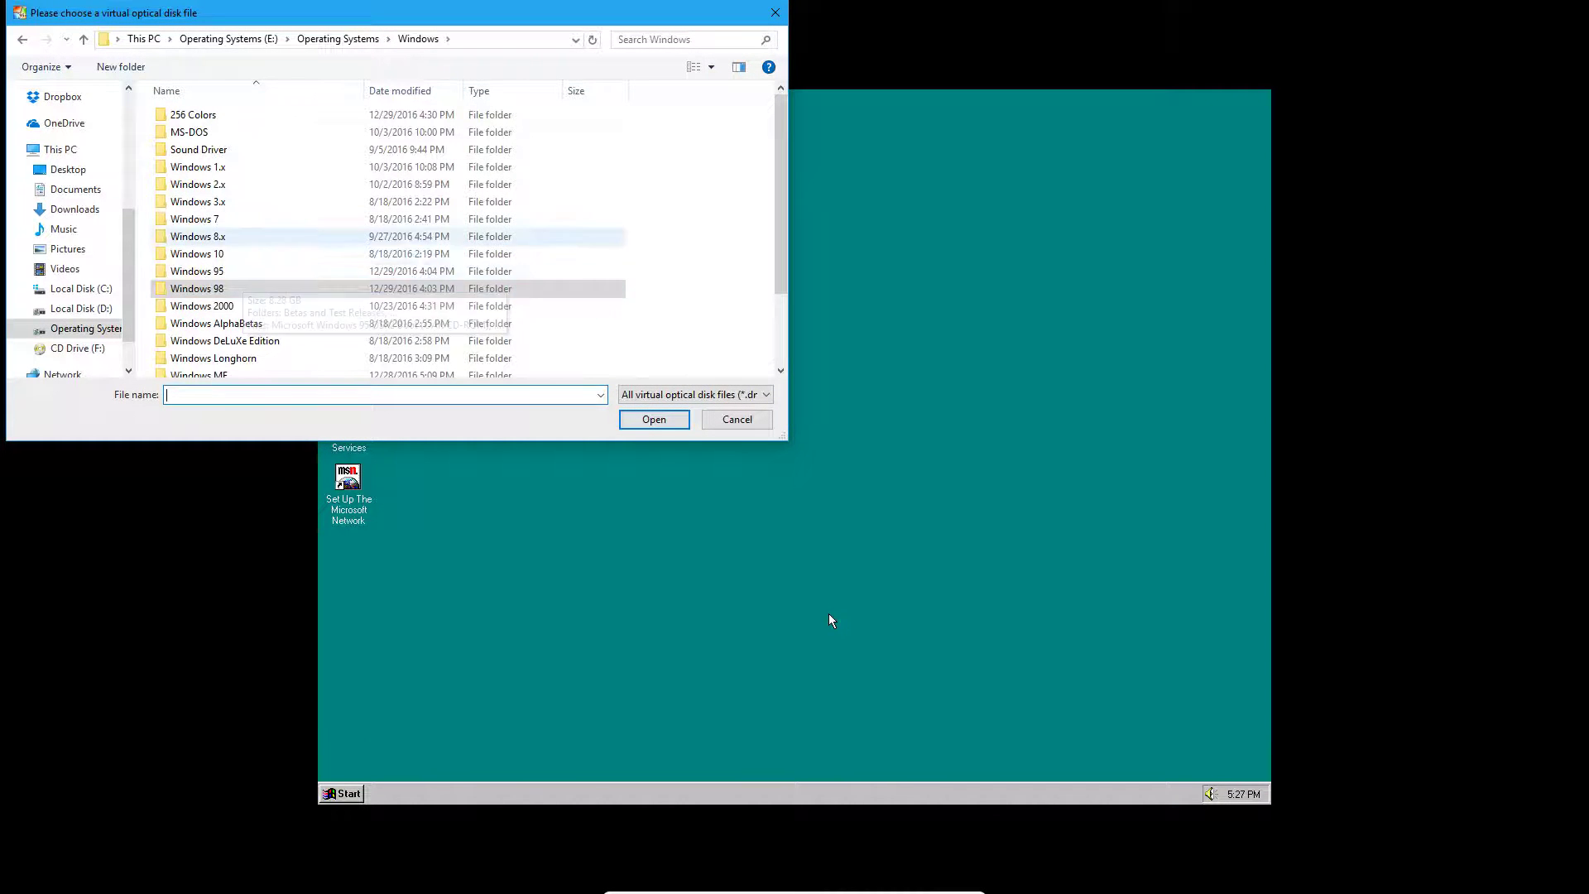
{"action": "key", "text": "Up"}
{"action": "key", "text": "Return"}
{"action": "key", "text": "Down"}
{"action": "key", "text": "Down"}
{"action": "key", "text": "Down"}
{"action": "key", "text": "Up"}
{"action": "key", "text": "Up"}
{"action": "key", "text": "Up"}
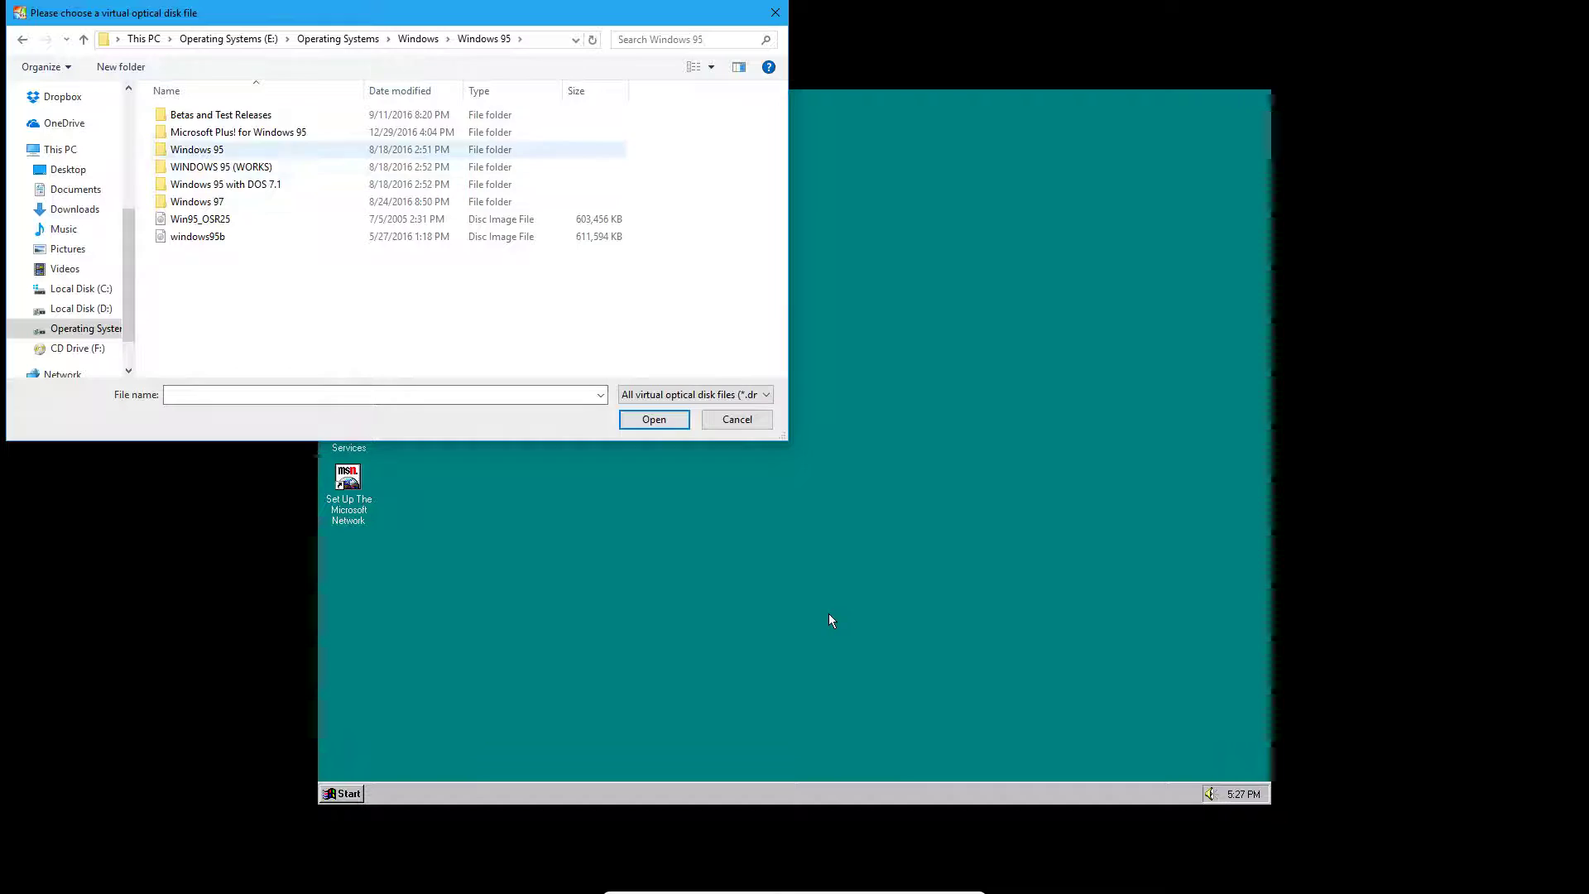
{"action": "key", "text": "Up"}
{"action": "key", "text": "Return"}
{"action": "key", "text": "Down"}
{"action": "key", "text": "Return"}
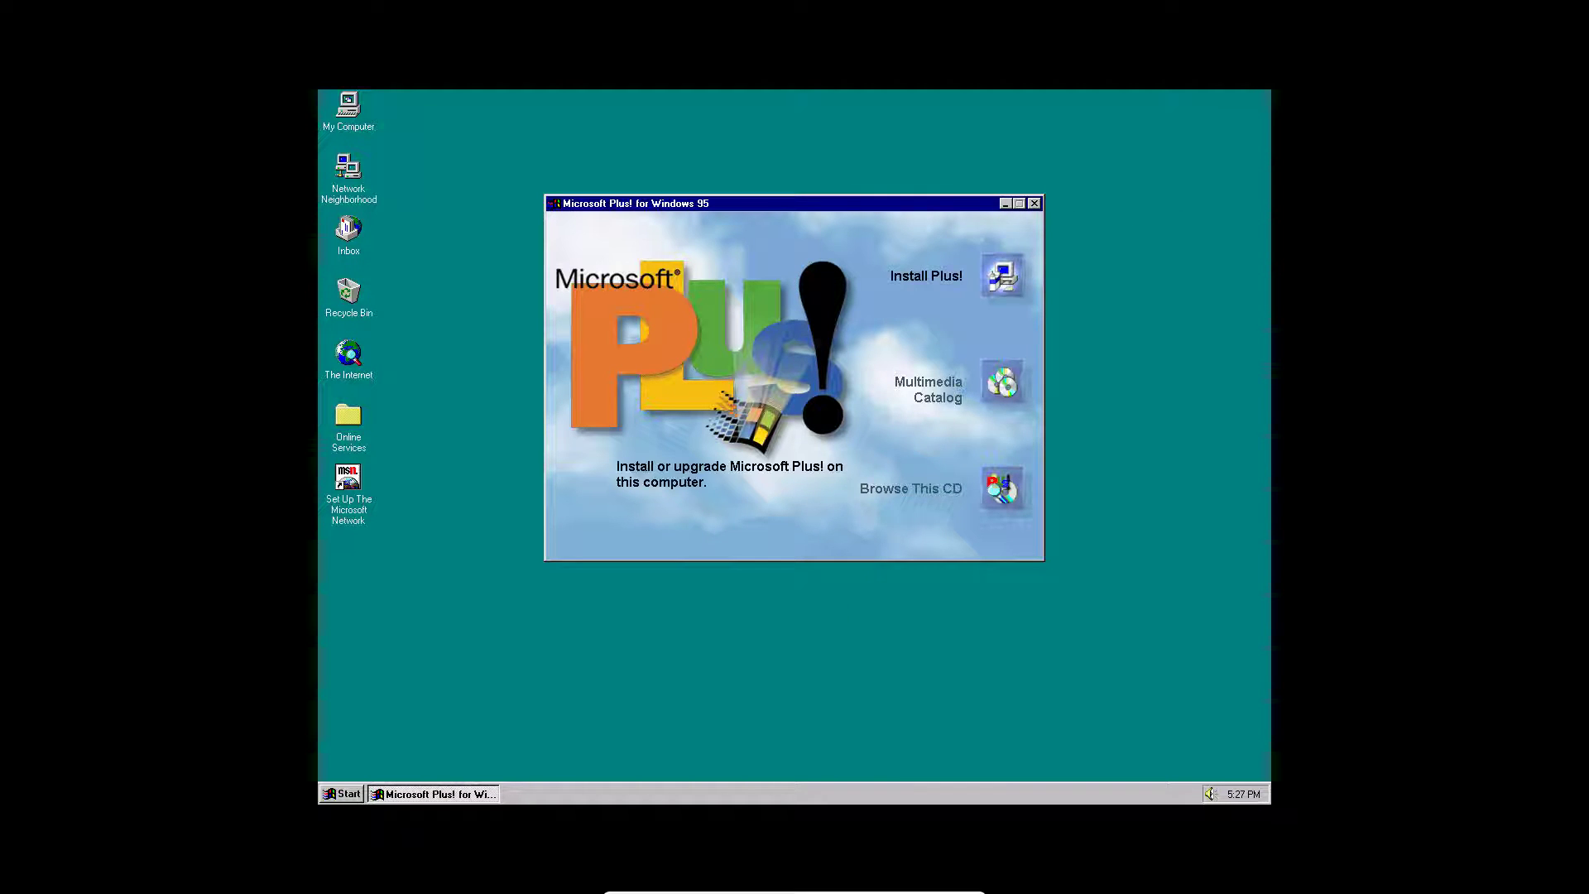
Start Install Plus!, accept the welcome notice and prefilled name and organization, then submit the CD key
{"action": "left_click", "coordinate": [1008, 285]}
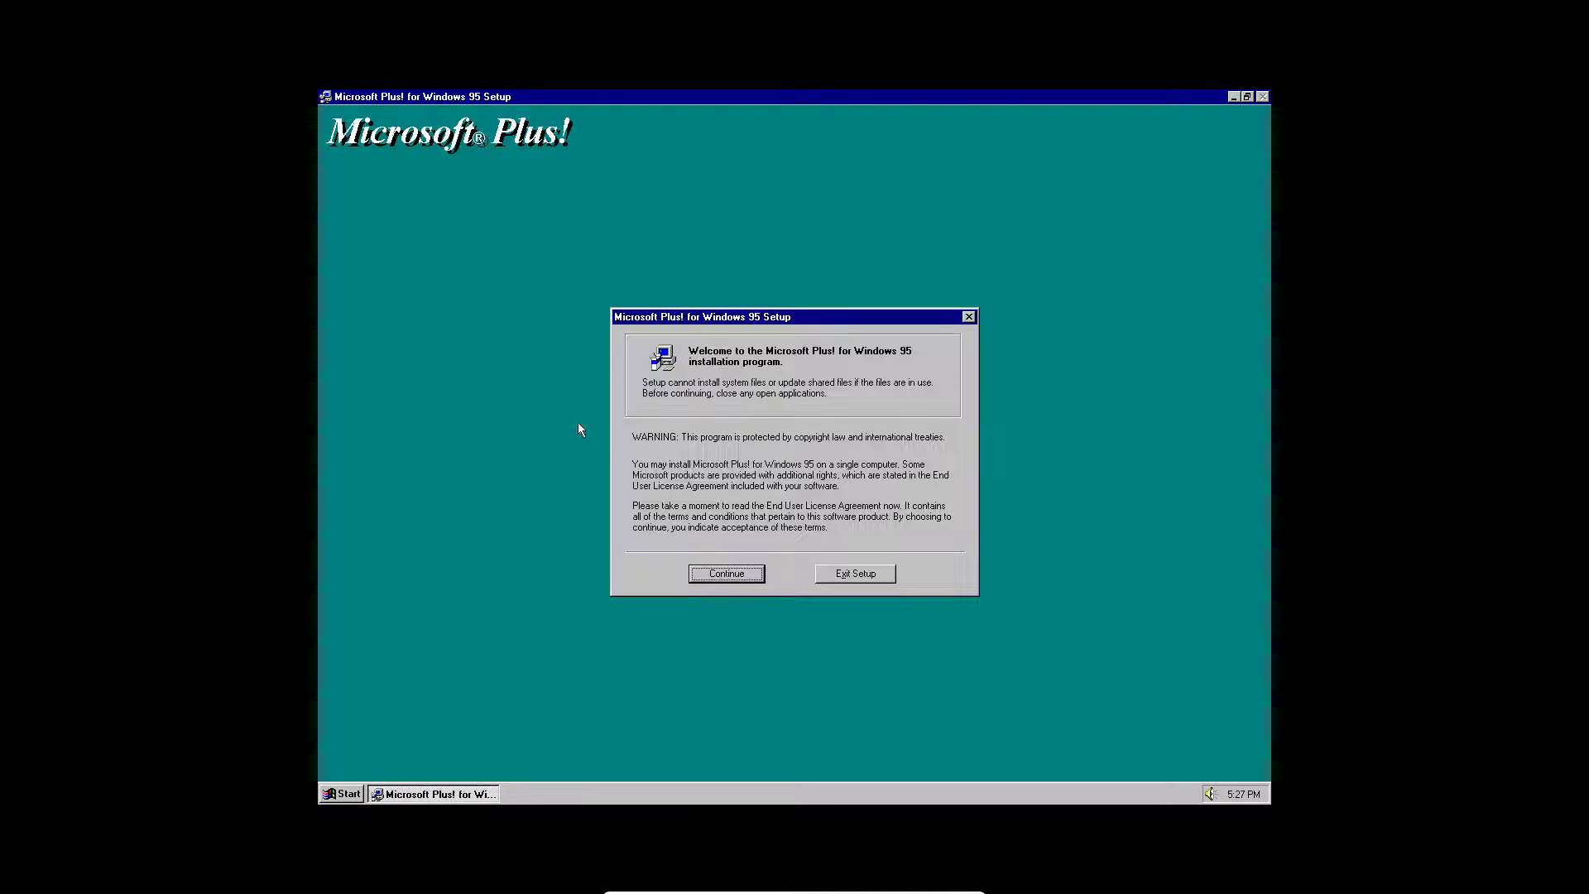
{"action": "left_click", "coordinate": [738, 574]}
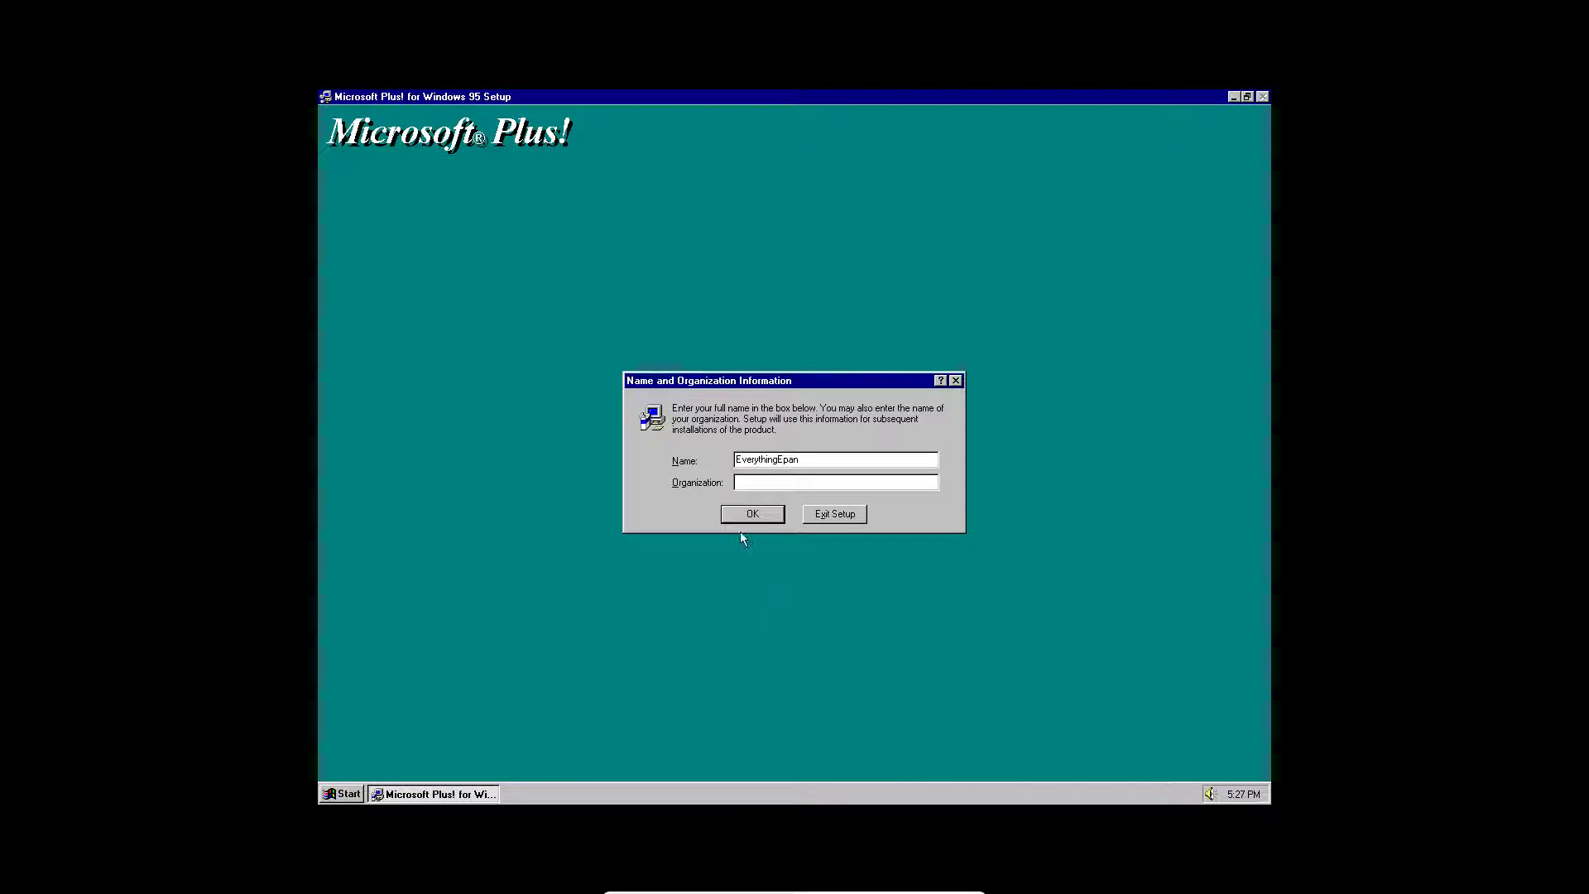
{"action": "left_click", "coordinate": [748, 512]}
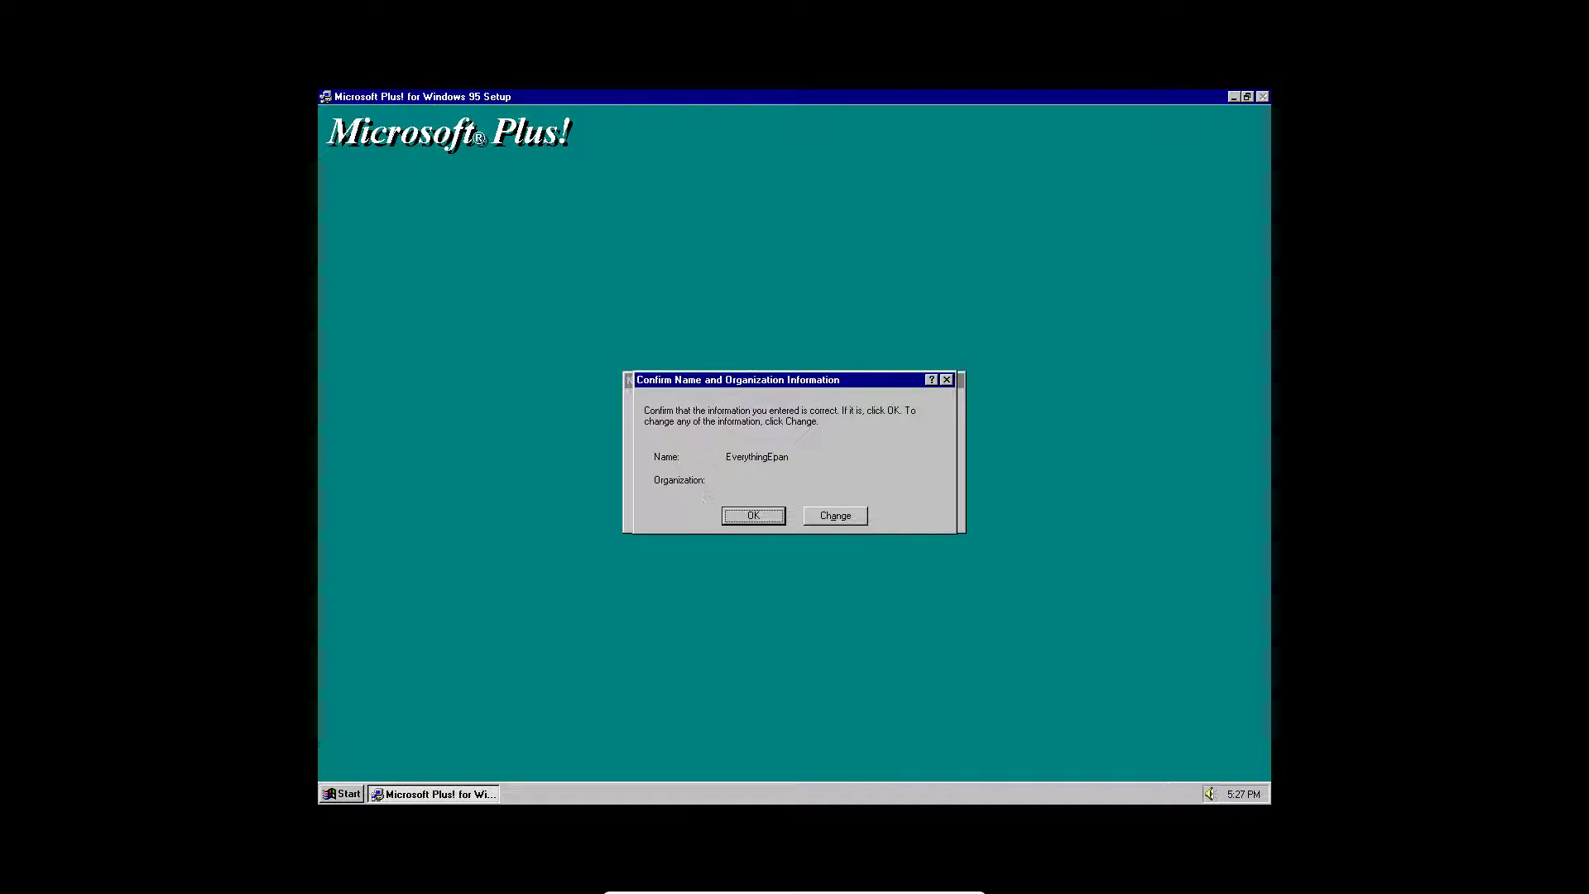
{"action": "left_click", "coordinate": [767, 520]}
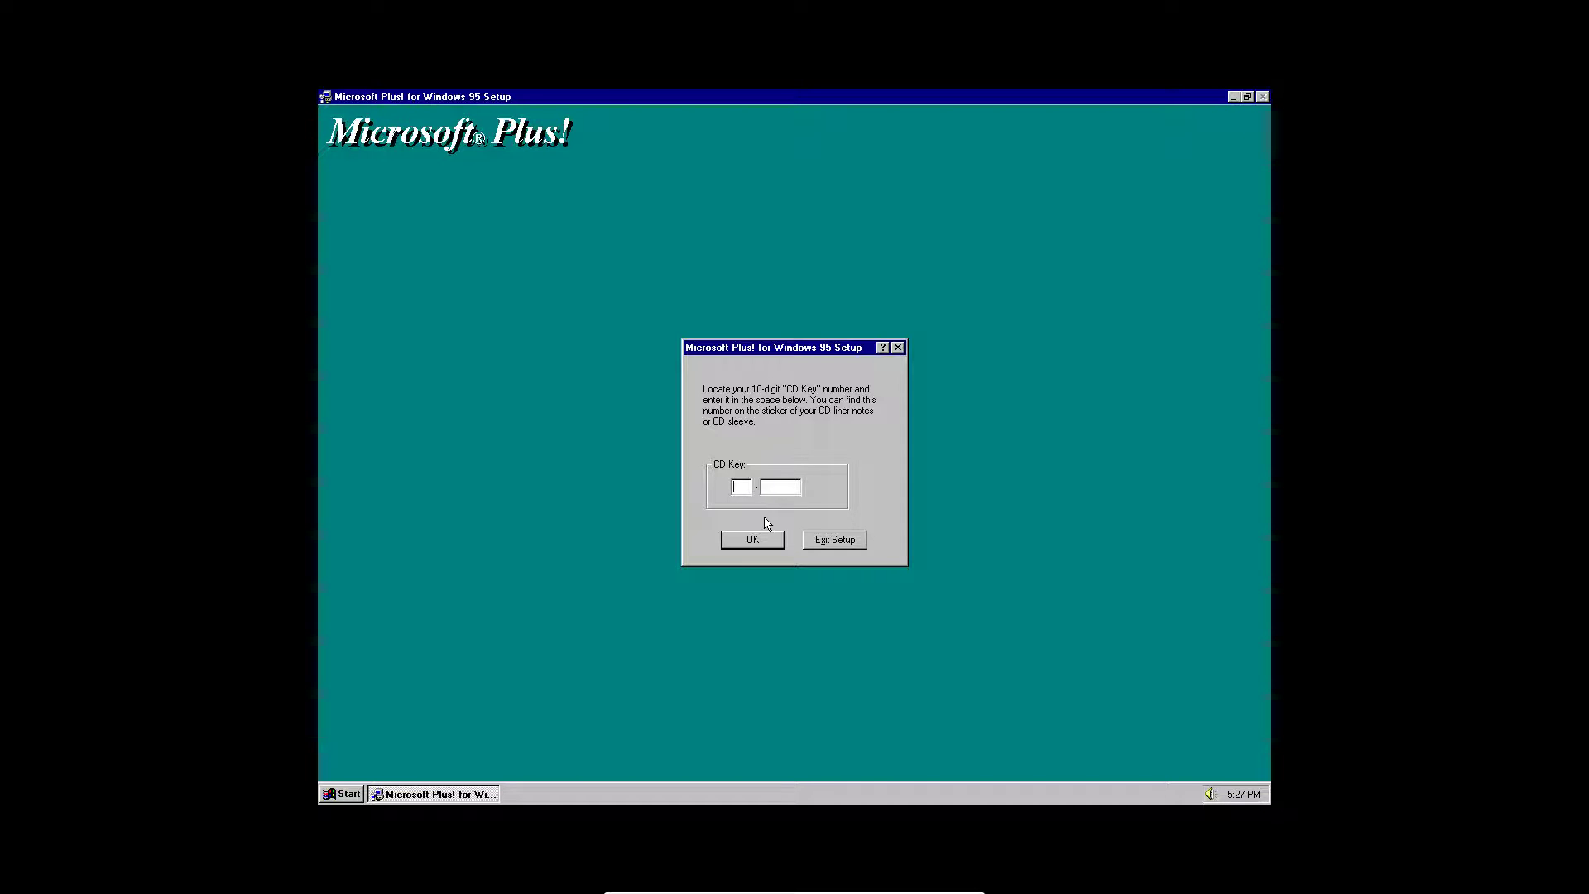
{"action": "left_click", "coordinate": [764, 538]}
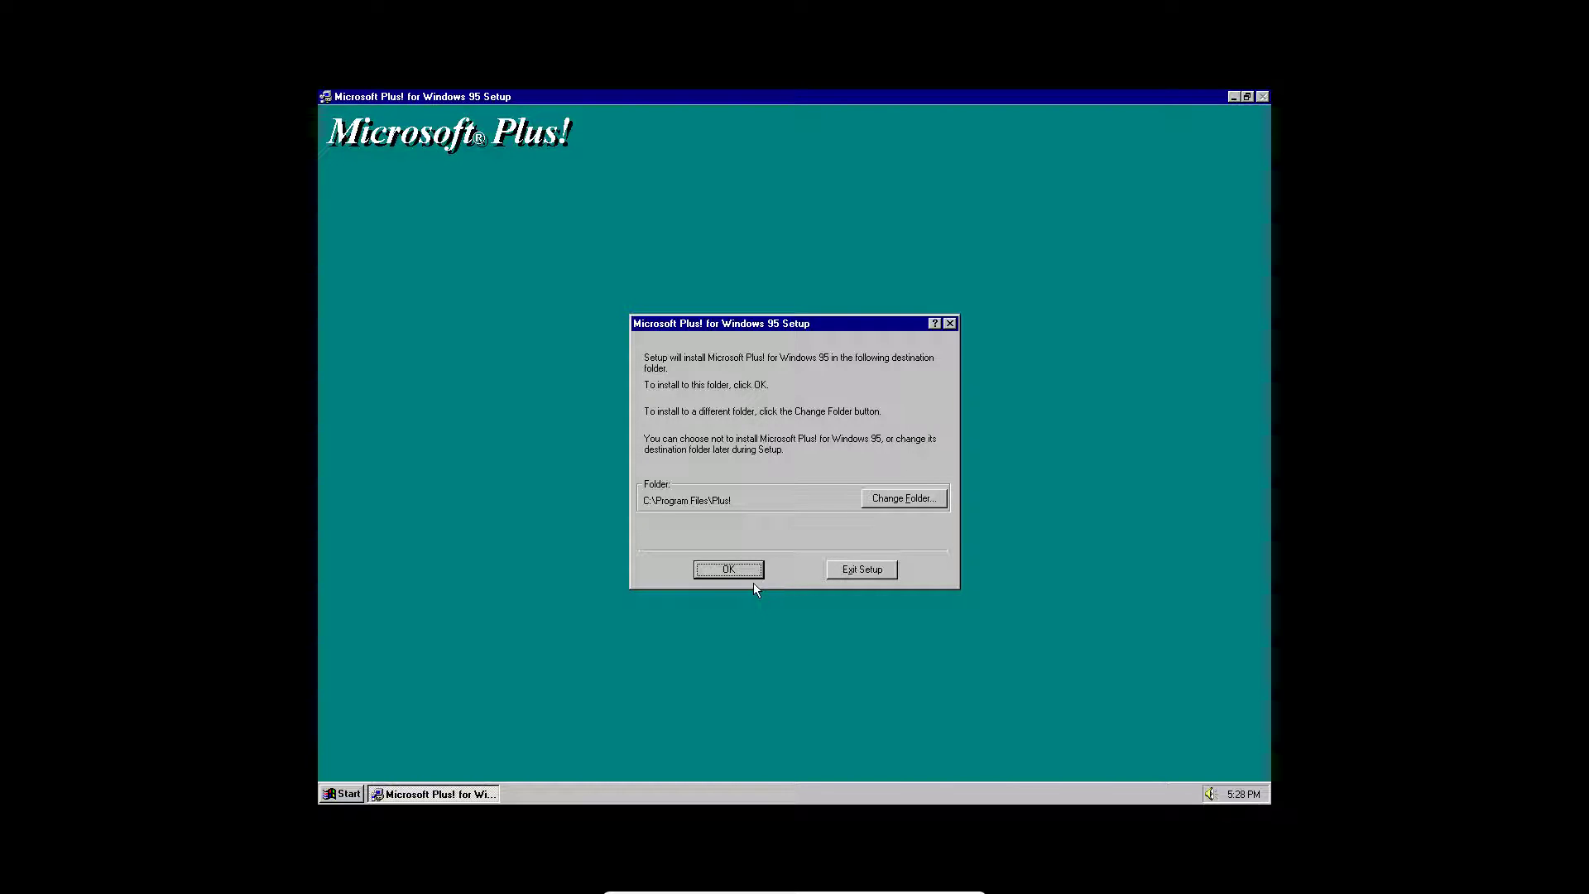
Keep C:\Program Files\Plus! as the folder, pick Typical, and acknowledge the DriveSpace 3 message
{"action": "left_click", "coordinate": [707, 567]}
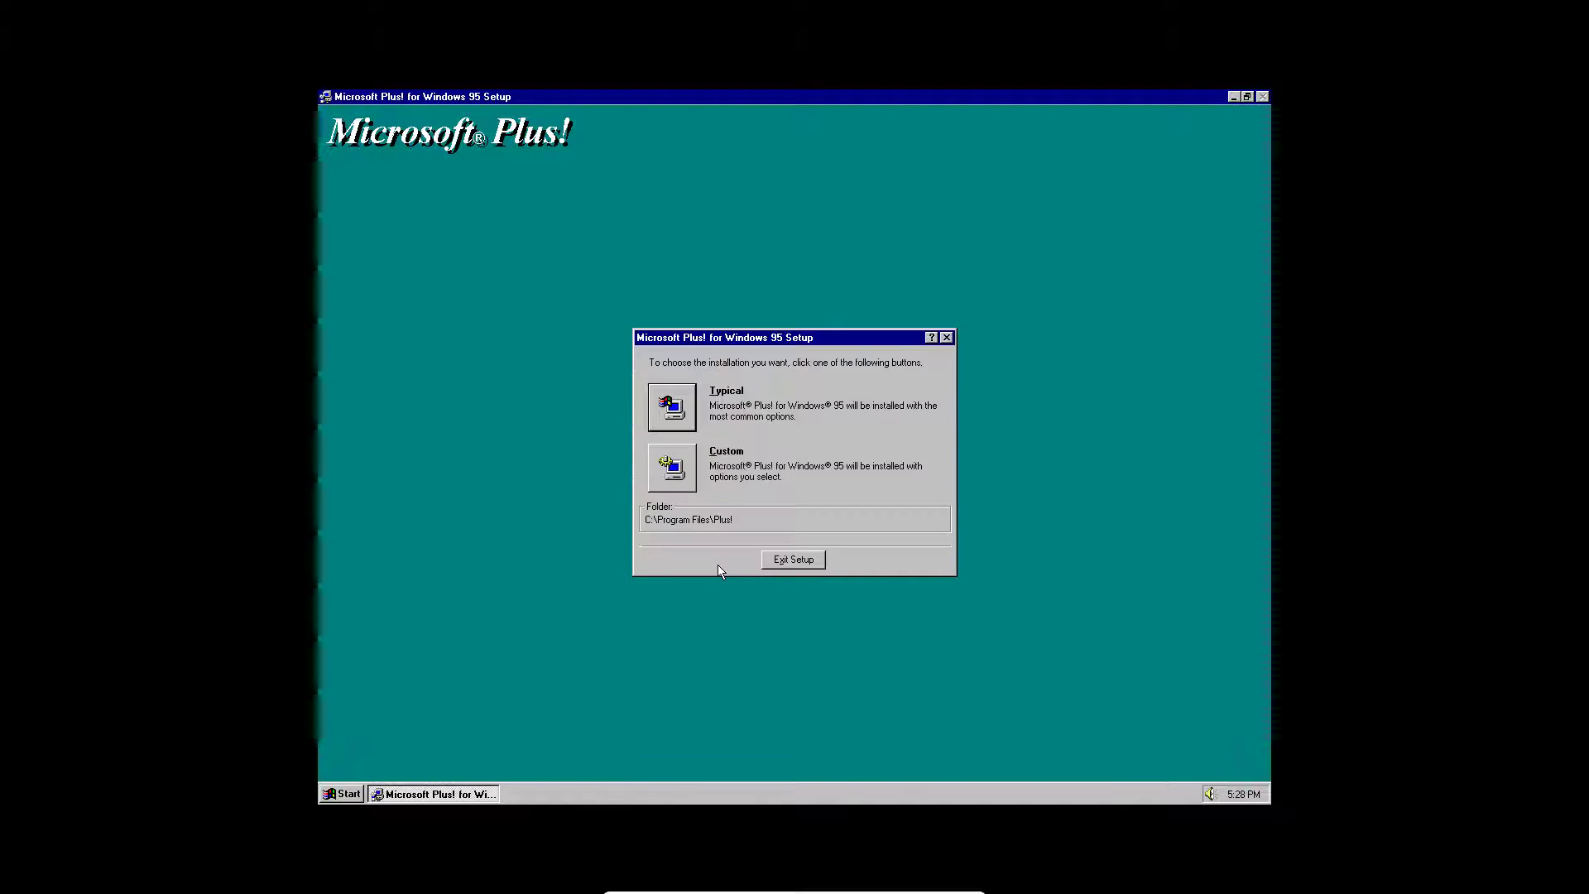
{"action": "left_click", "coordinate": [688, 413]}
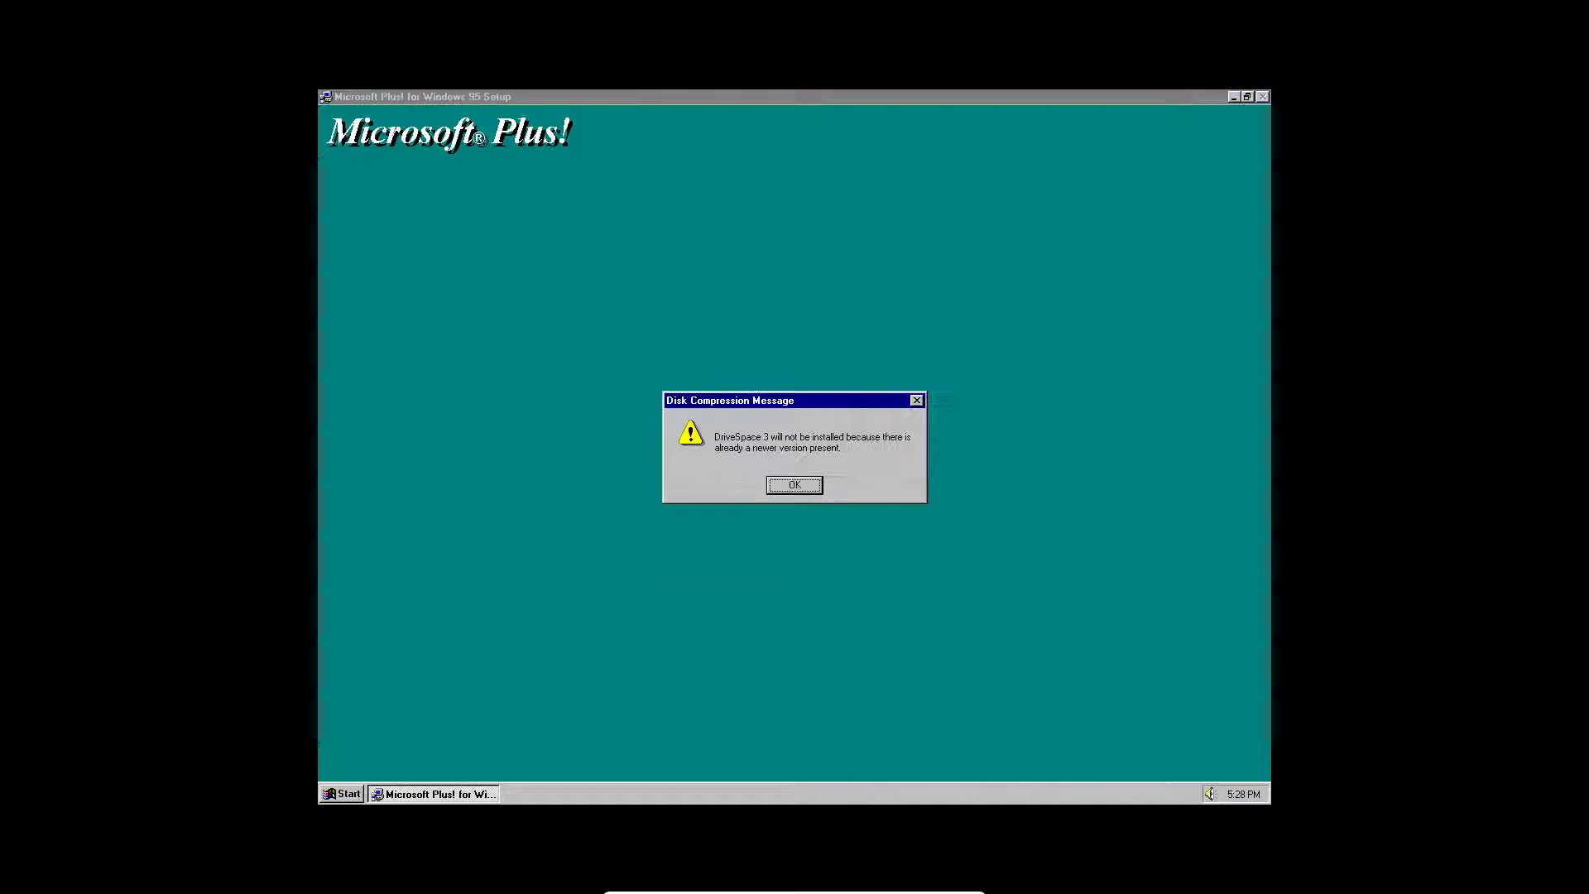
{"action": "left_click", "coordinate": [796, 487]}
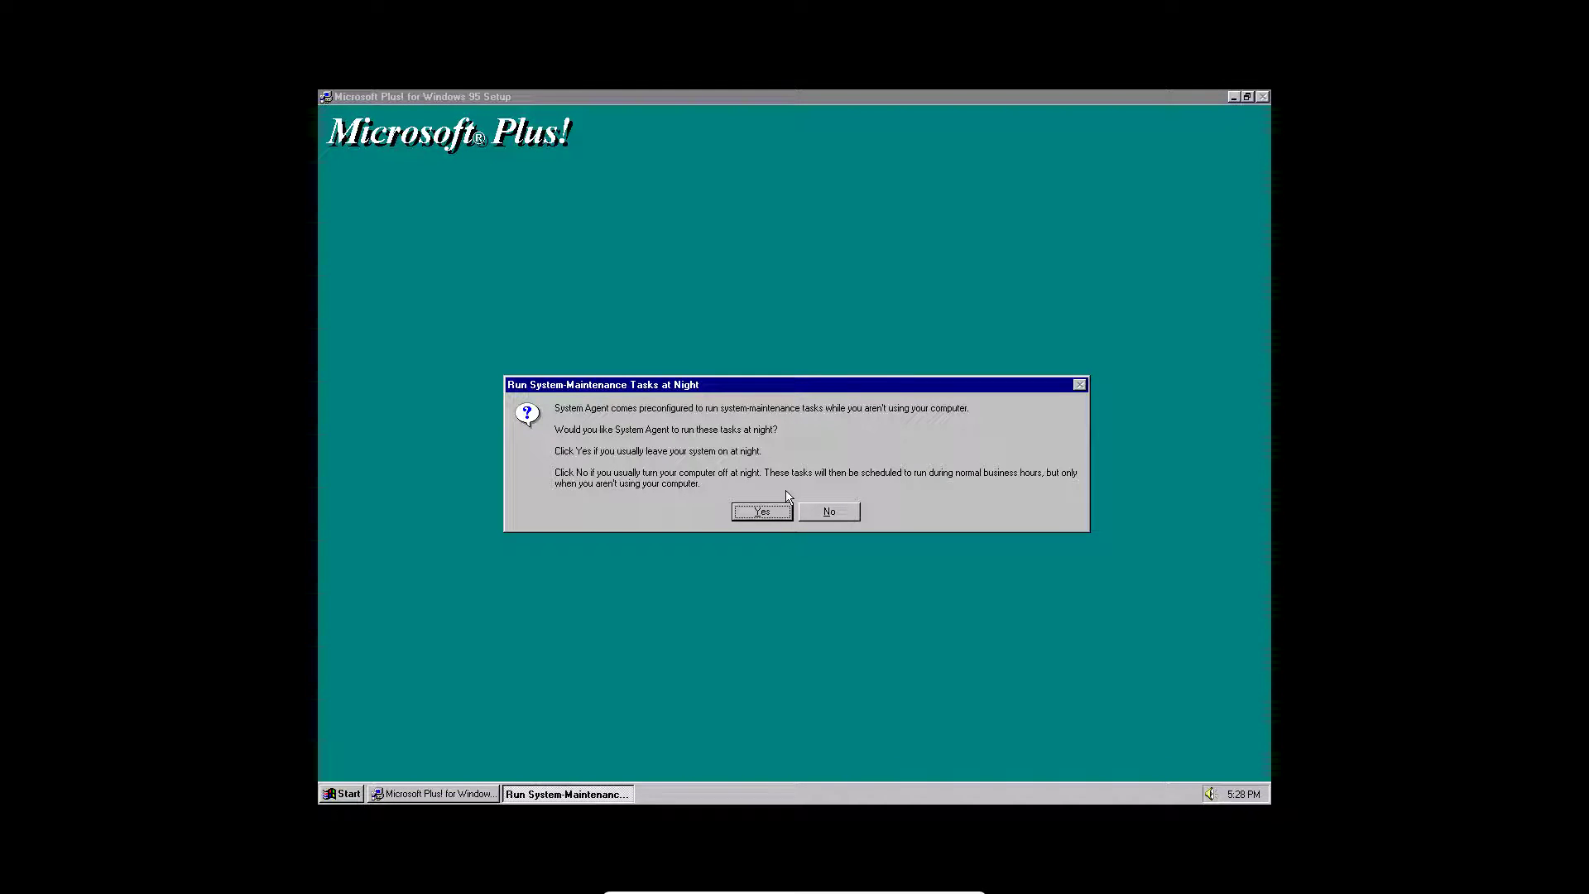
Decline night-time maintenance so System Agent runs tasks during business hours instead
{"action": "left_click", "coordinate": [829, 513]}
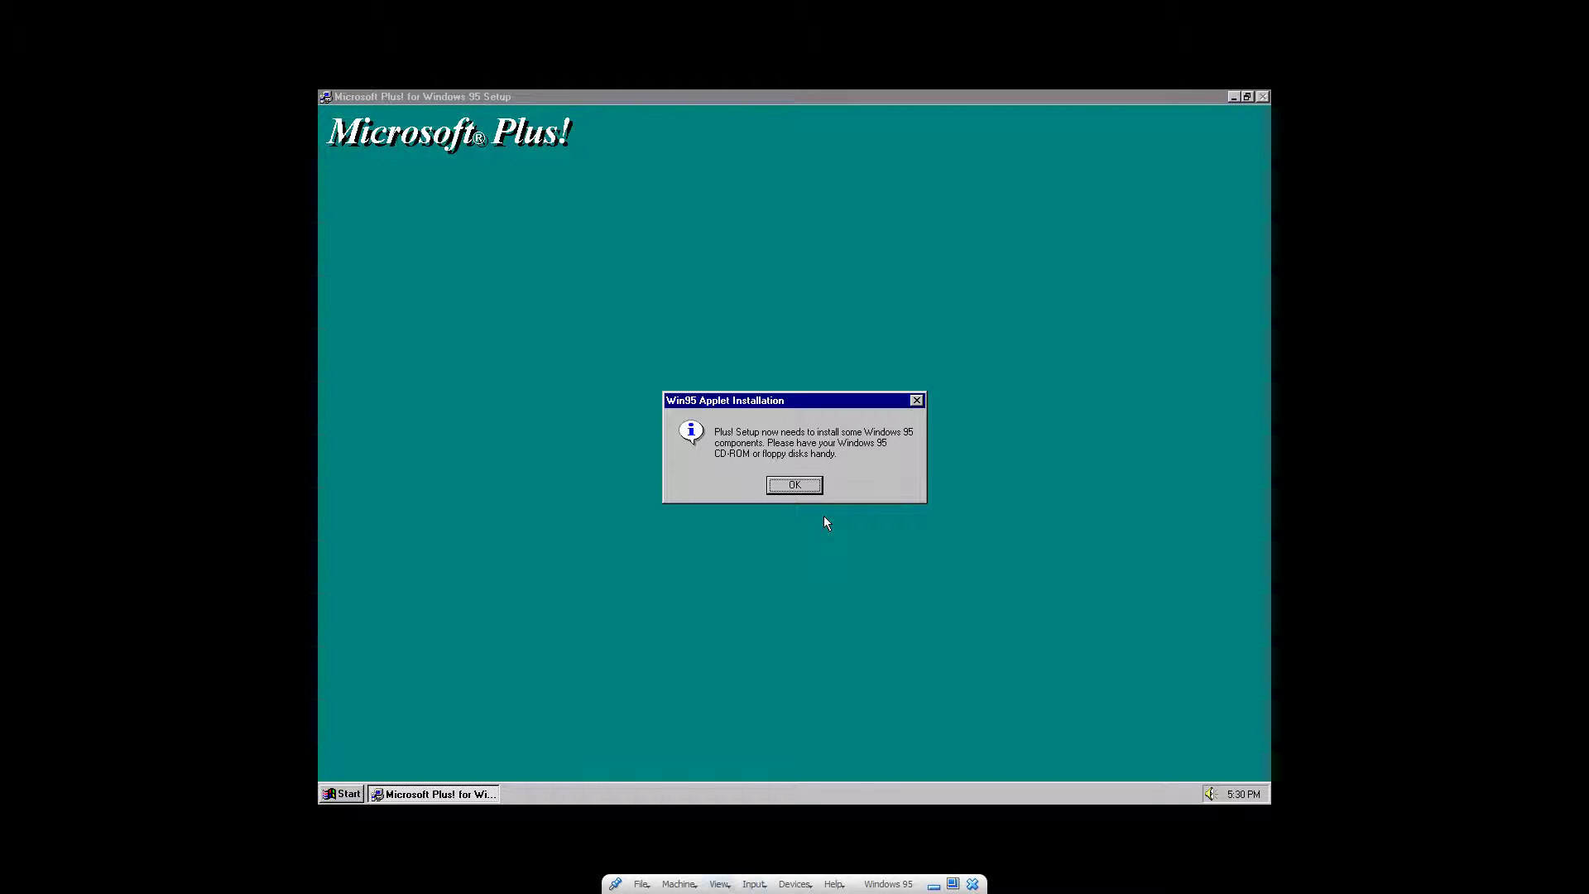
Acknowledge the notice that Windows 95 components must come from the Windows 95 CD-ROM
{"action": "left_click", "coordinate": [754, 884]}
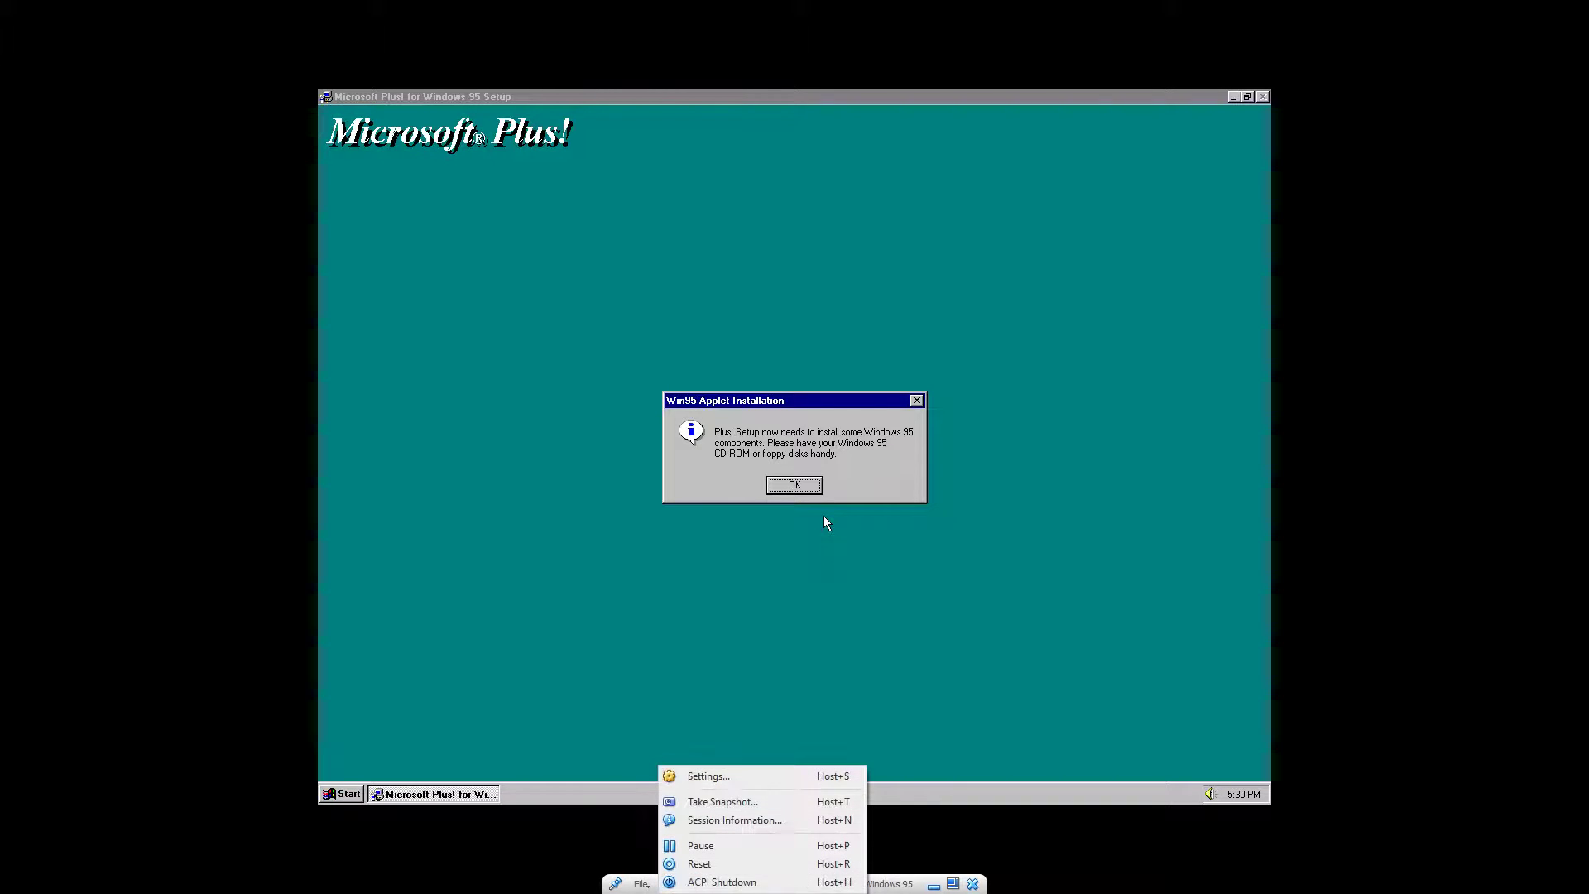
{"action": "left_click", "coordinate": [709, 879]}
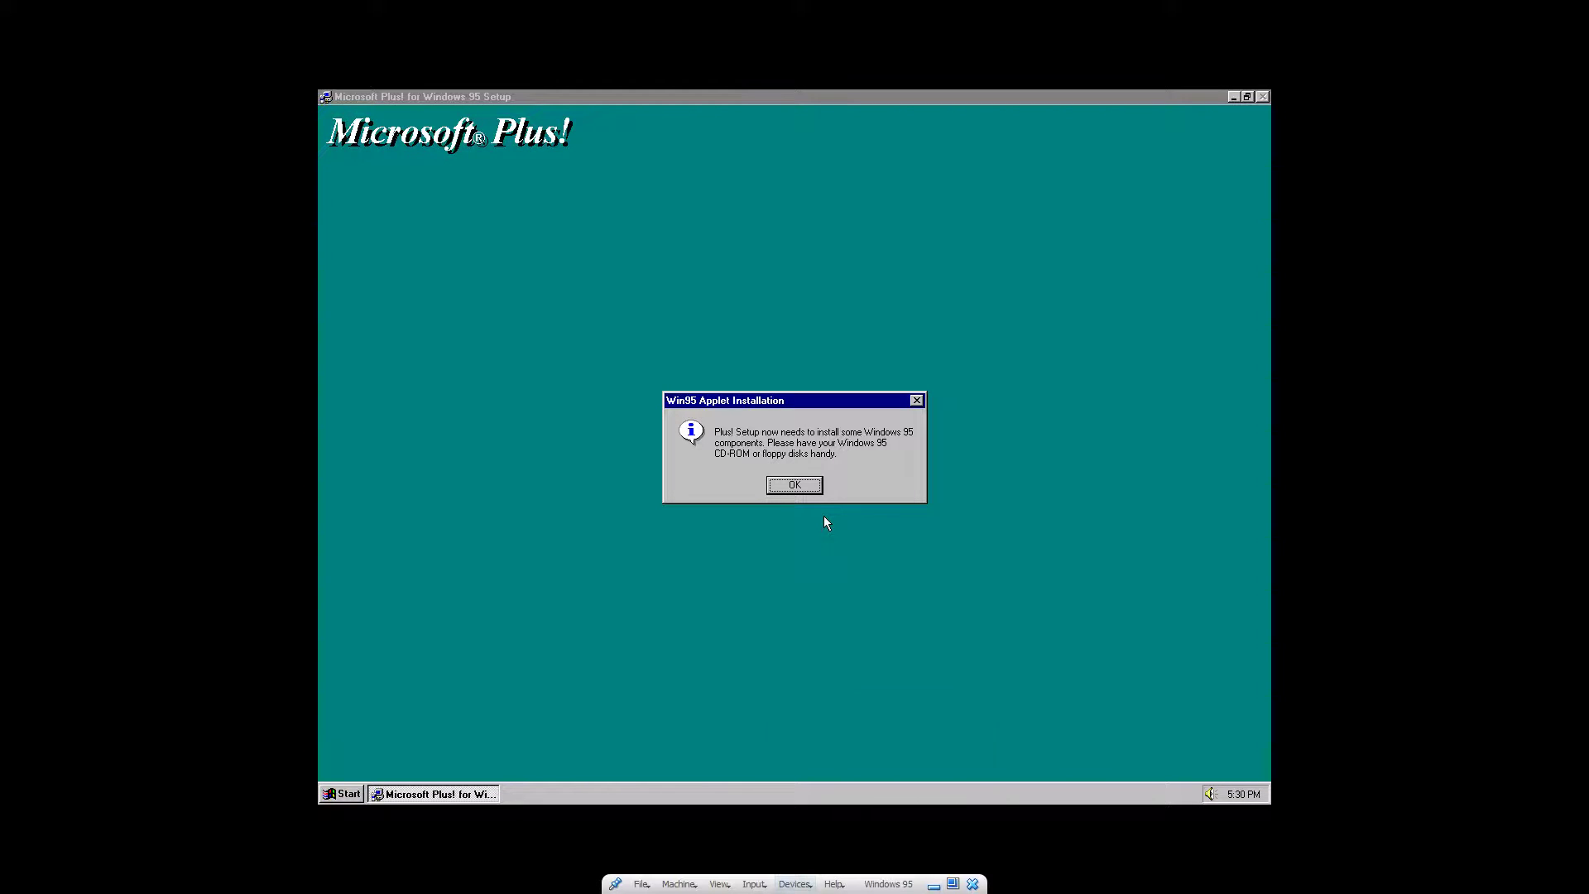
{"action": "left_click", "coordinate": [787, 880]}
{"action": "left_click", "coordinate": [793, 484]}
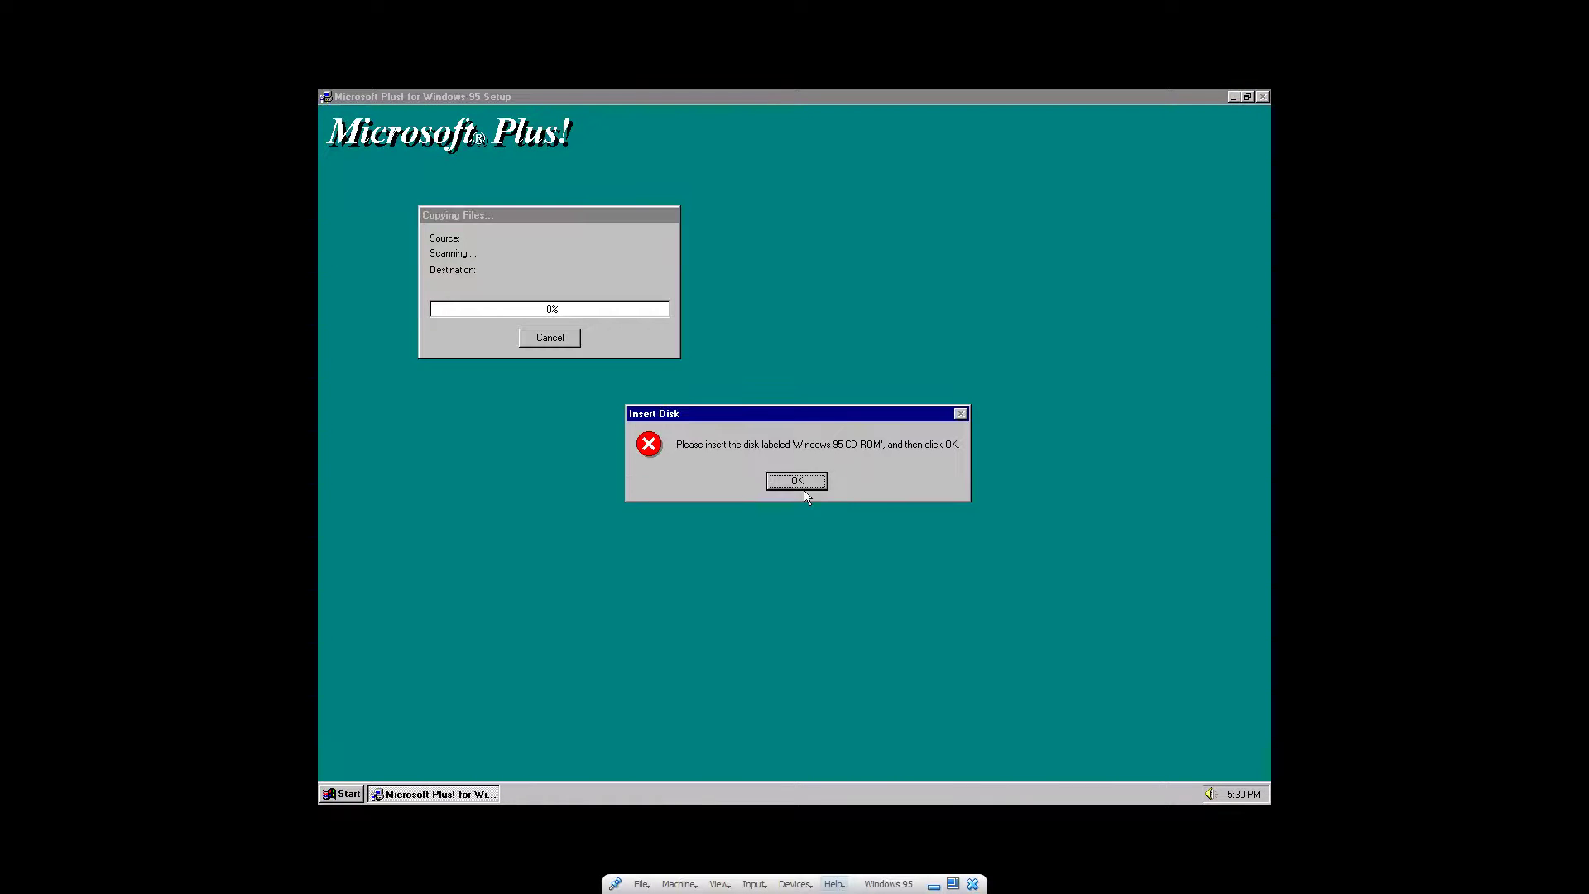
Mount the windows95b disc image in the virtual CD drive and continue copying
{"action": "left_click", "coordinate": [787, 881]}
{"action": "mouse_move", "coordinate": [834, 721]}
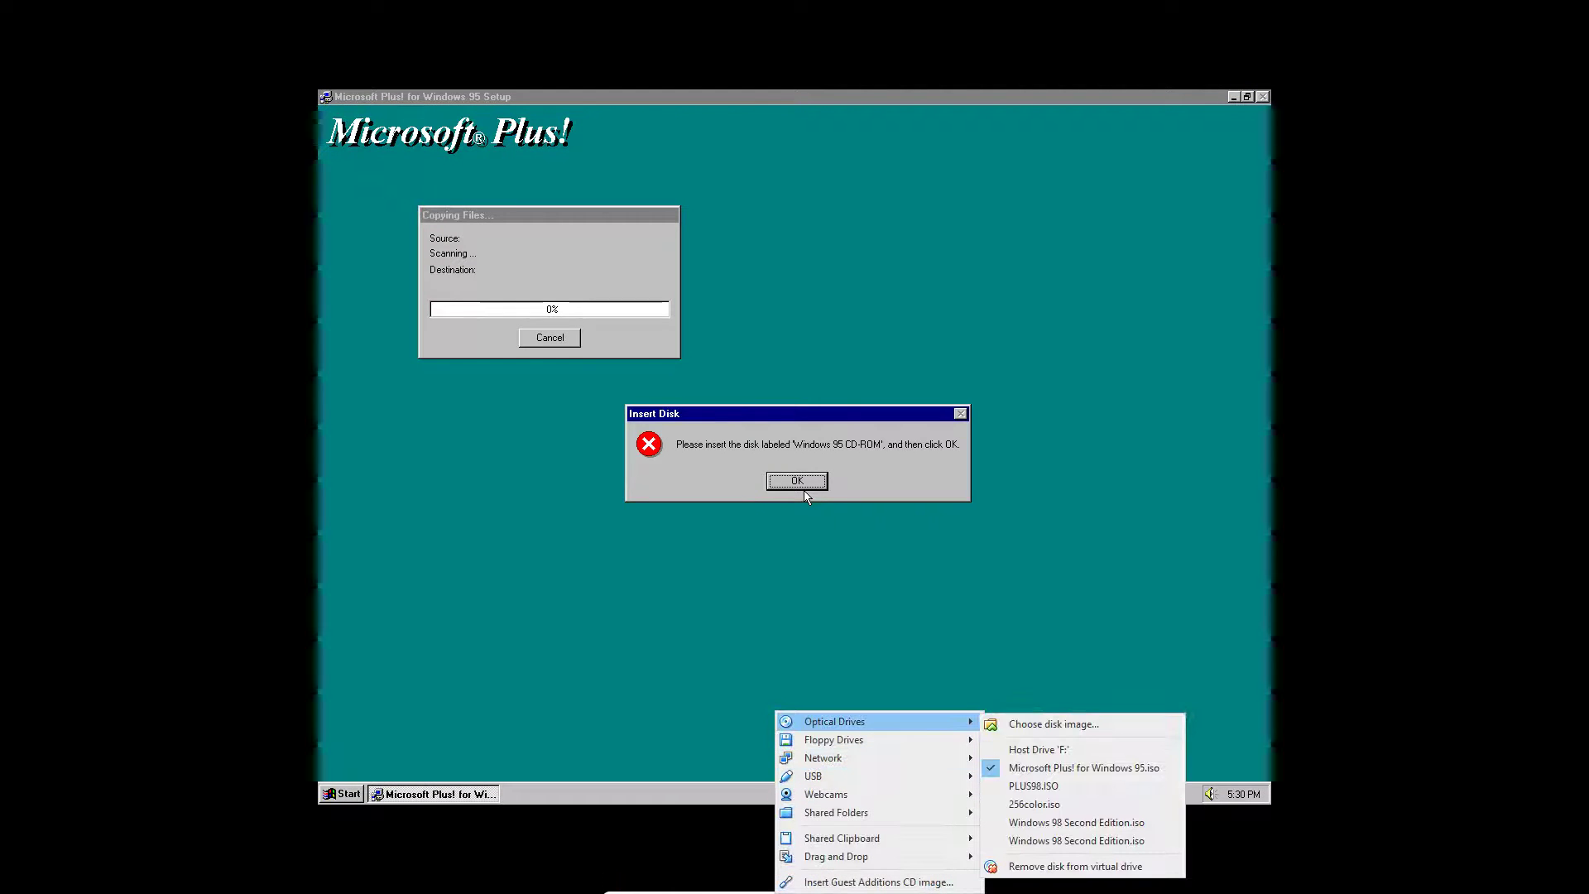
{"action": "left_click", "coordinate": [1054, 724]}
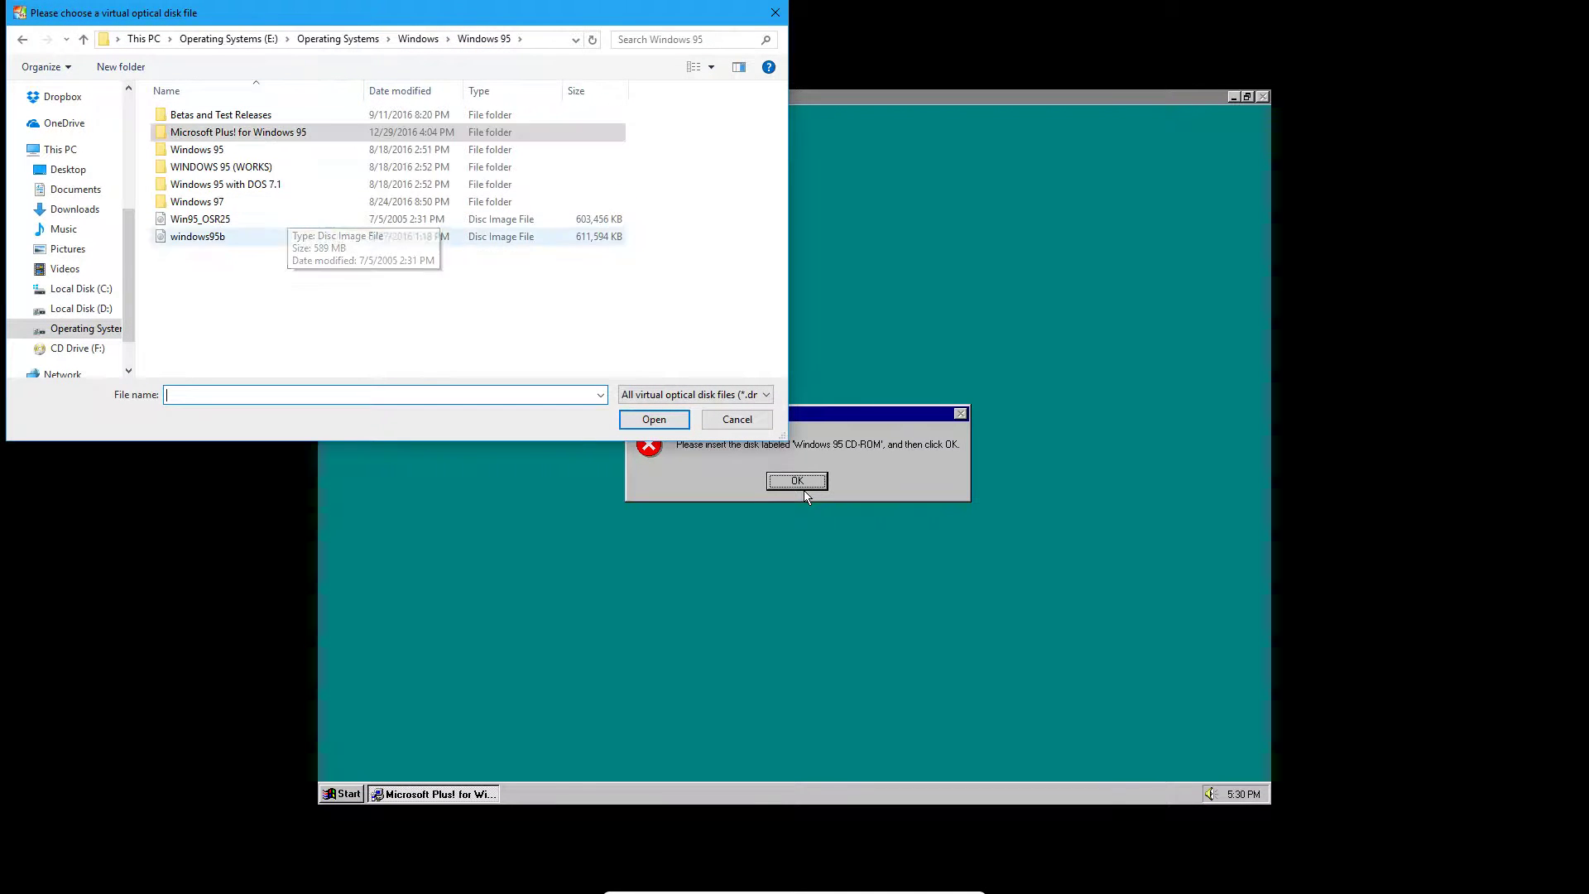
{"action": "double_click", "coordinate": [281, 237]}
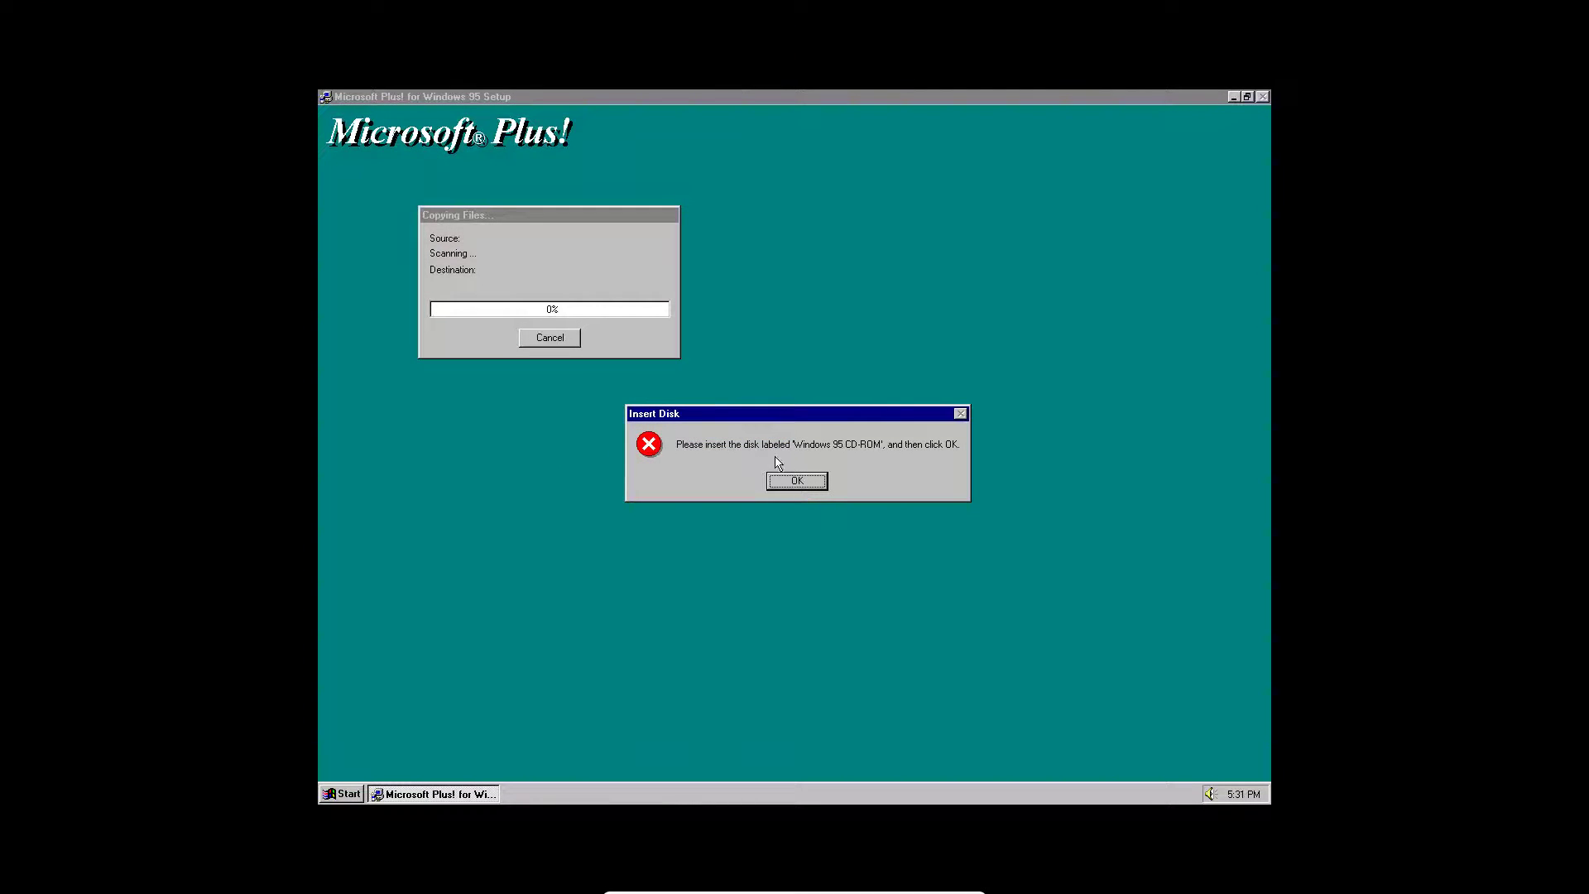
{"action": "left_click", "coordinate": [807, 486]}
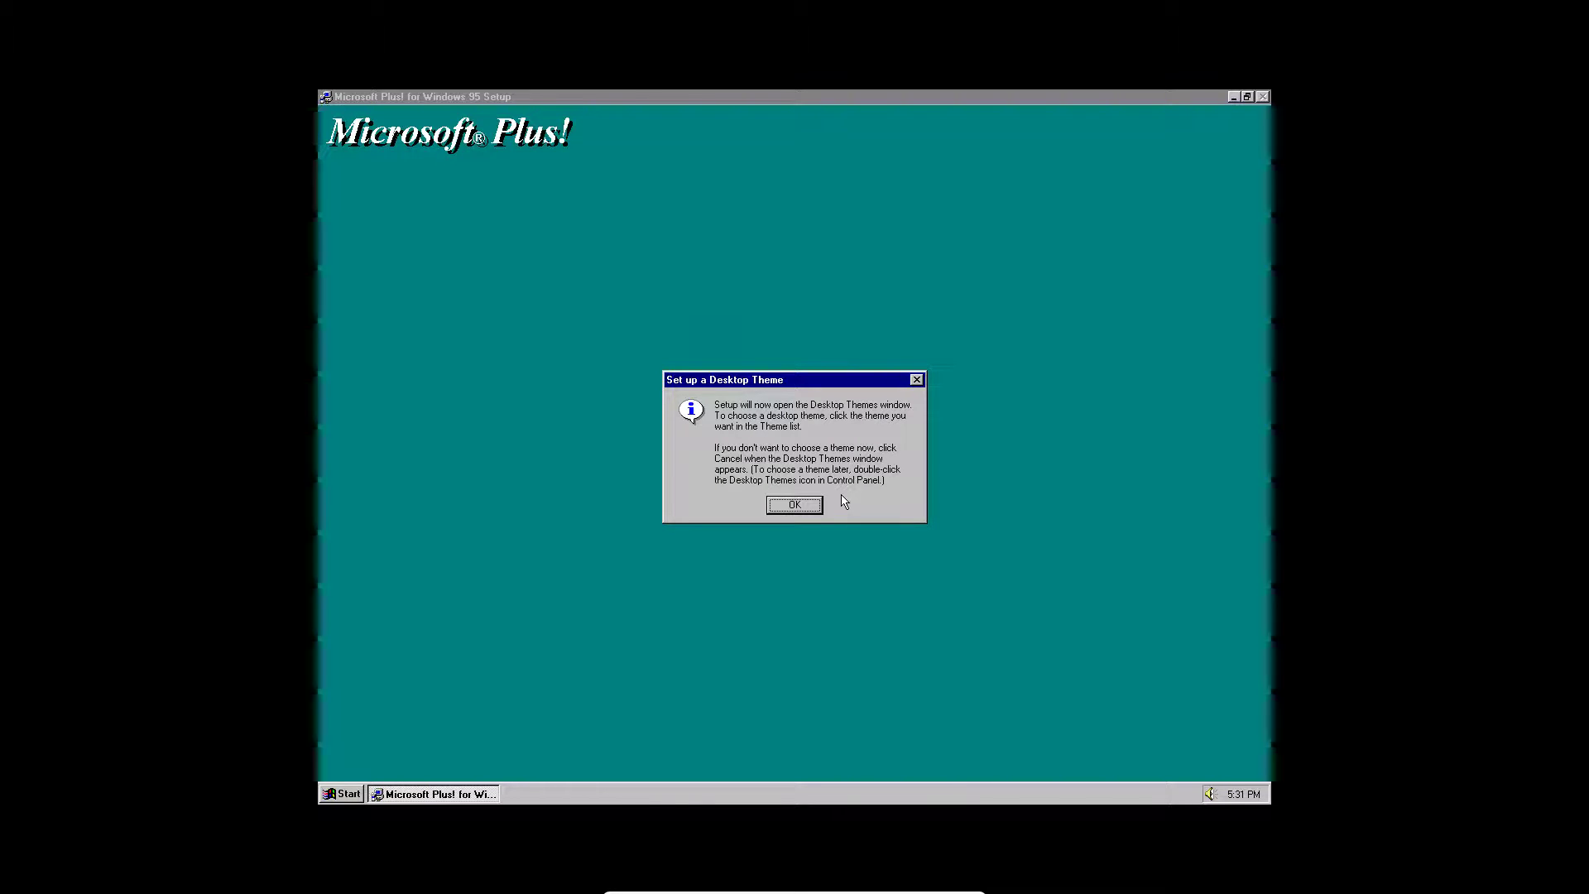
Confirm the Set up a Desktop Theme message once file copying completes
{"action": "left_click", "coordinate": [782, 505]}
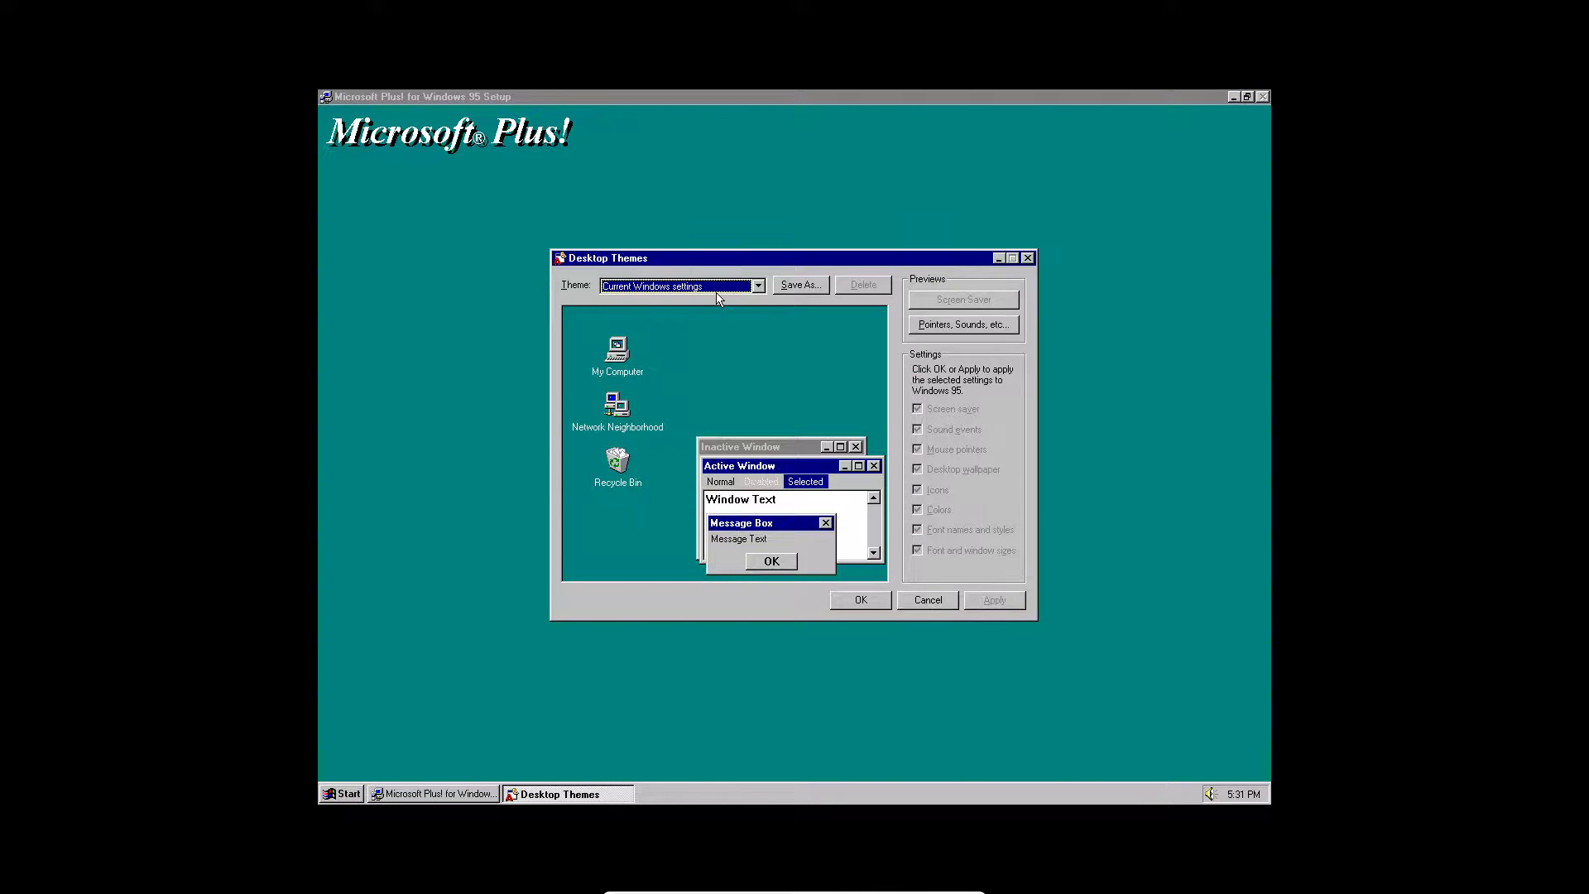
Choose Windows 95 (256 color) from the Theme list and apply it
{"action": "left_click", "coordinate": [717, 291]}
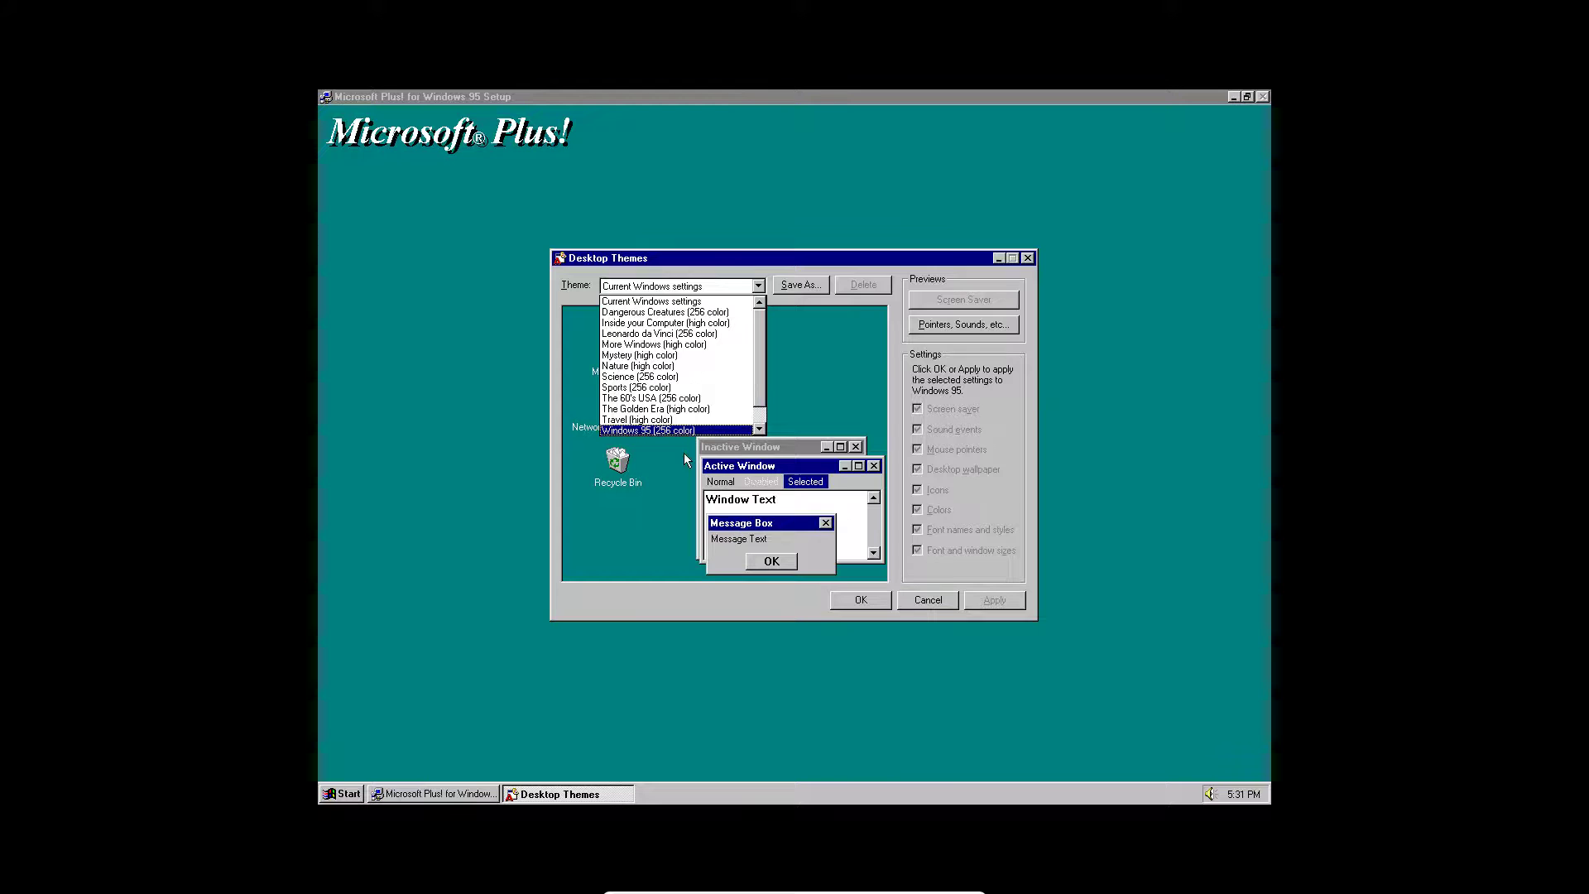
{"action": "left_click", "coordinate": [654, 430]}
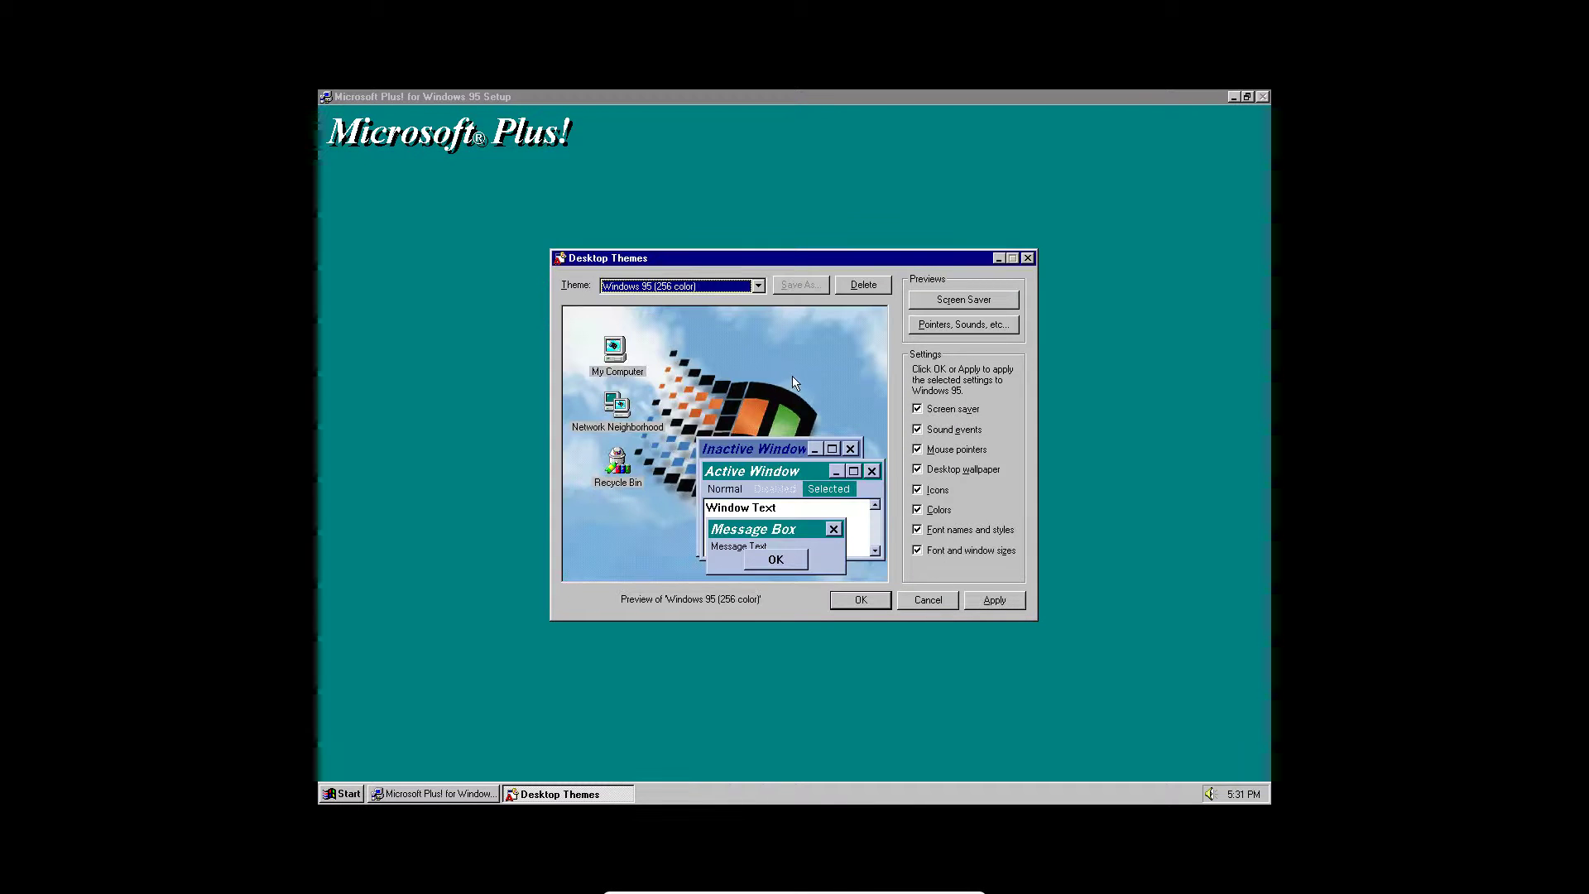
{"action": "left_click", "coordinate": [674, 286]}
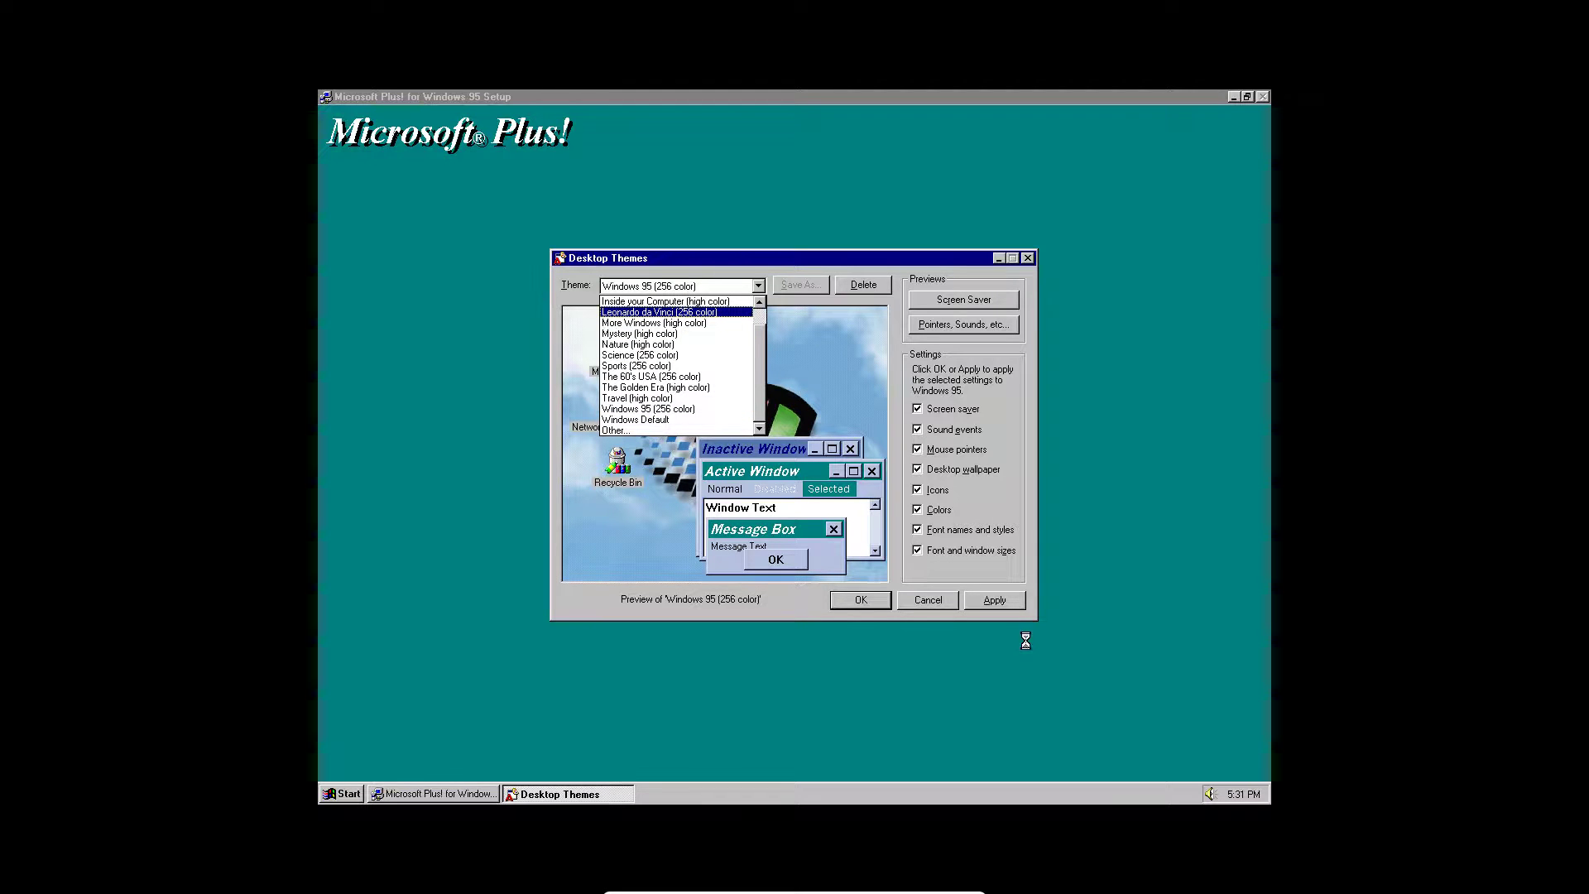
{"action": "left_click", "coordinate": [980, 605]}
{"action": "left_click", "coordinate": [977, 603]}
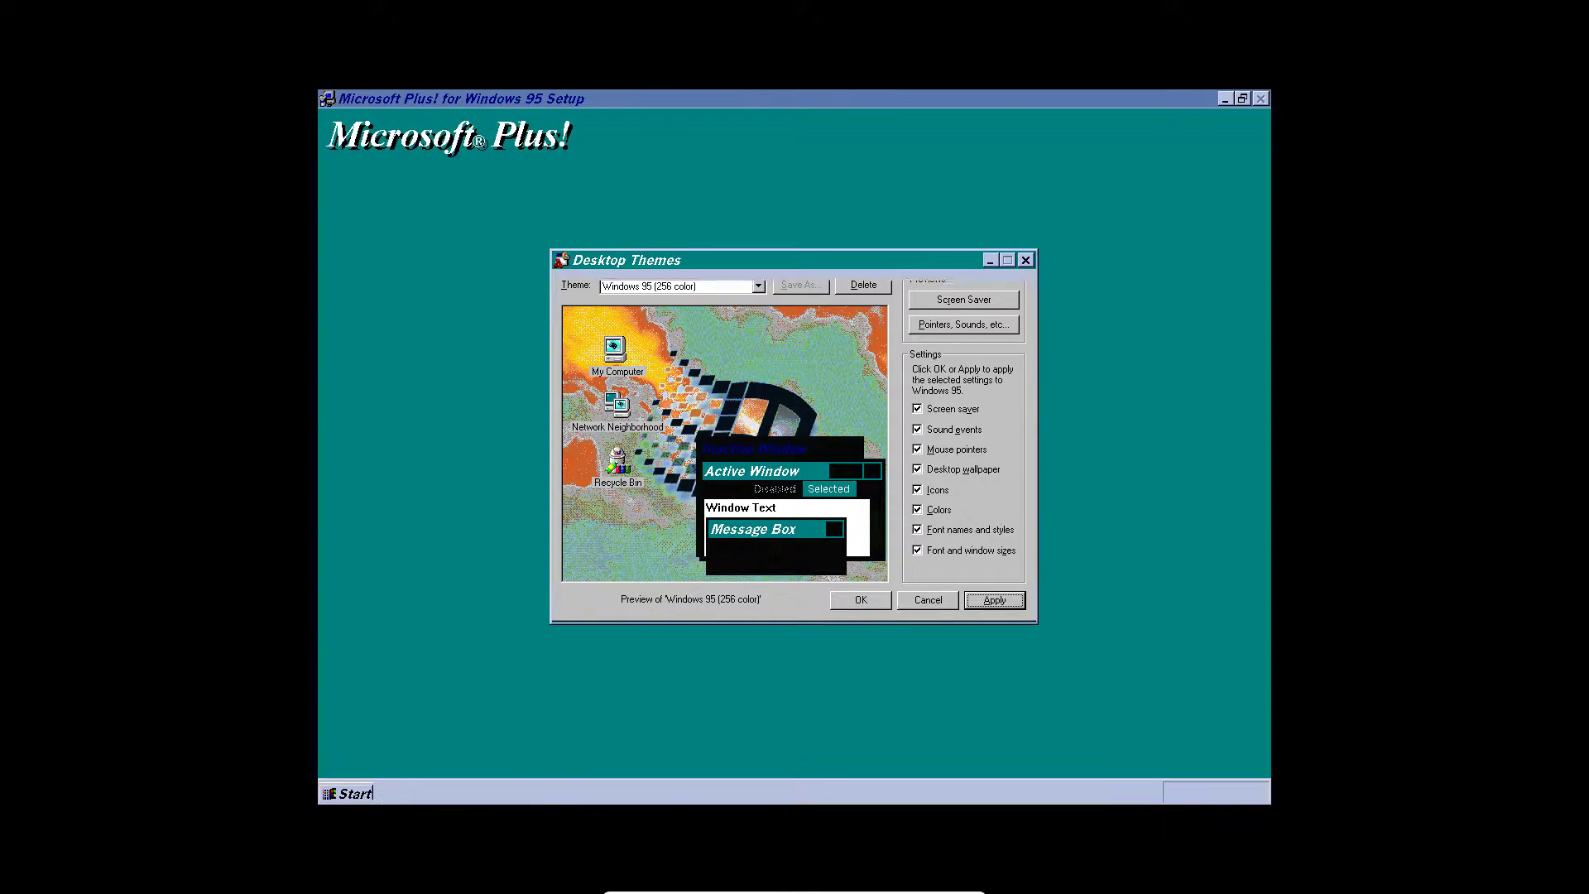
Close Desktop Themes with OK and let setup finish and restart Windows 95
{"action": "left_click", "coordinate": [861, 604]}
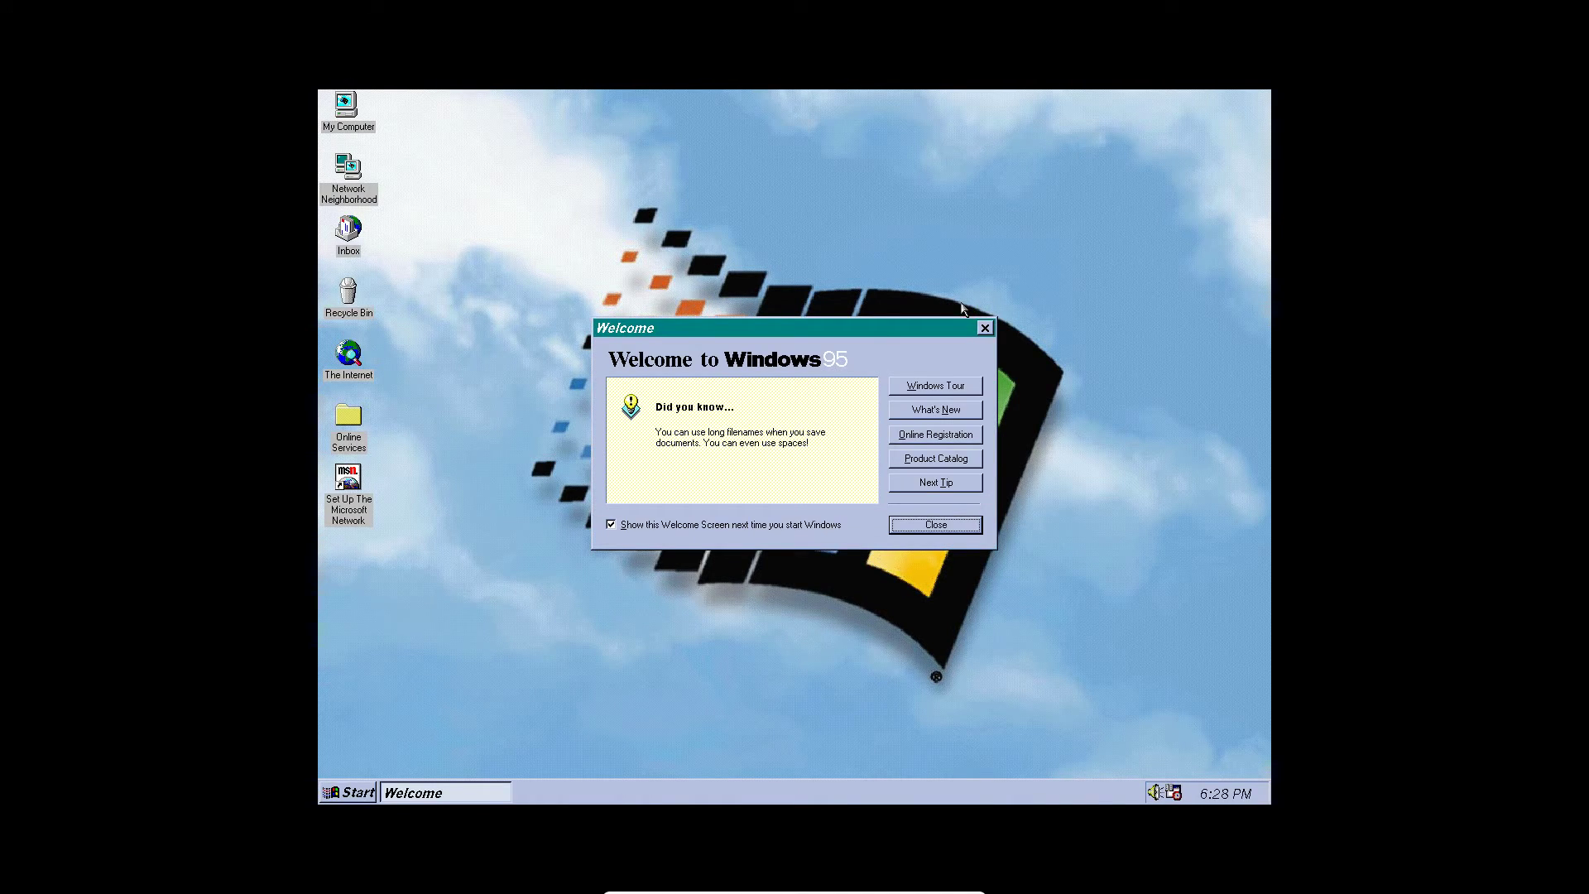
Close the Welcome to Windows 95 dialog
{"action": "left_click", "coordinate": [935, 526]}
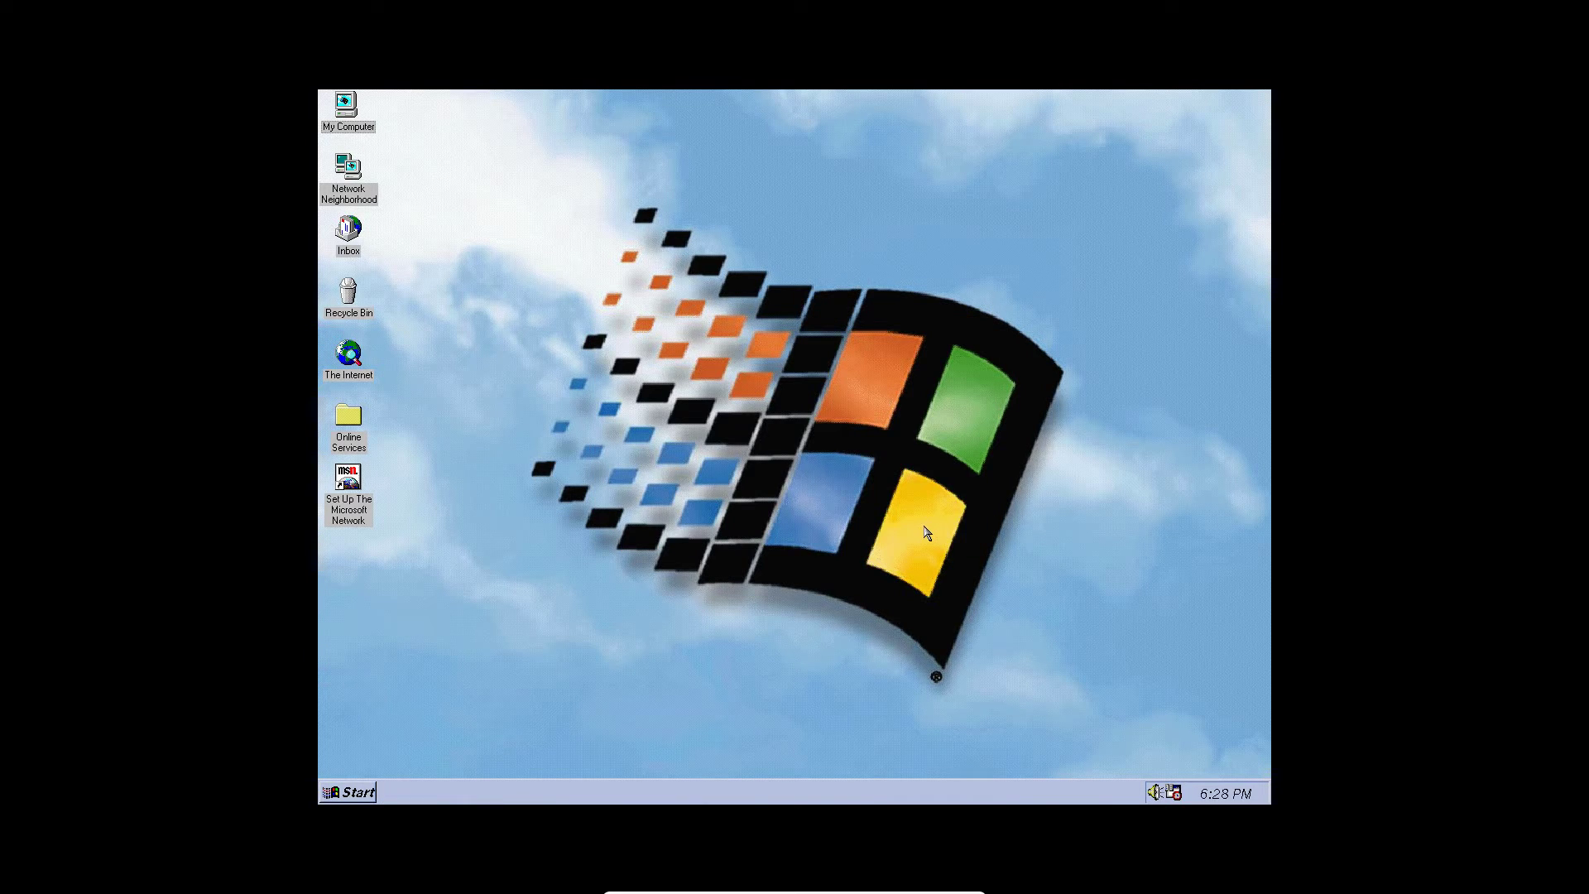